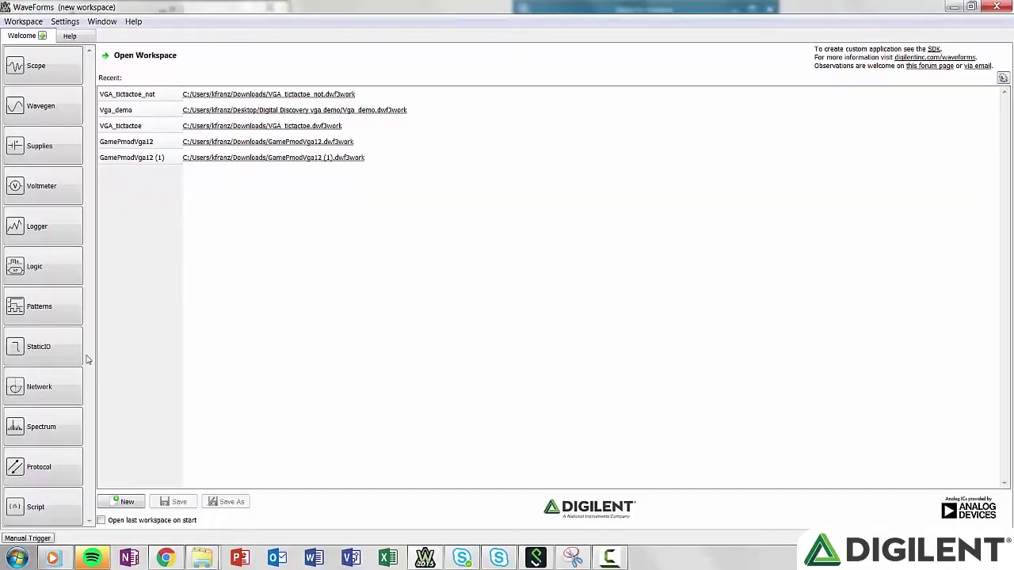
- Open a Network analyzer, preview its export as Data and Image, then cancel without saving
click(62, 395)
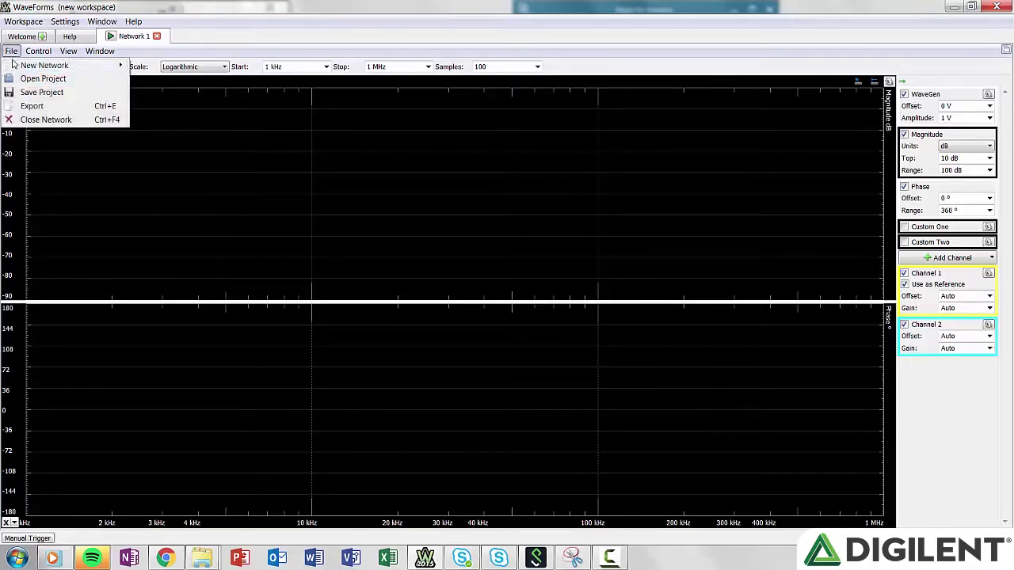
click(30, 106)
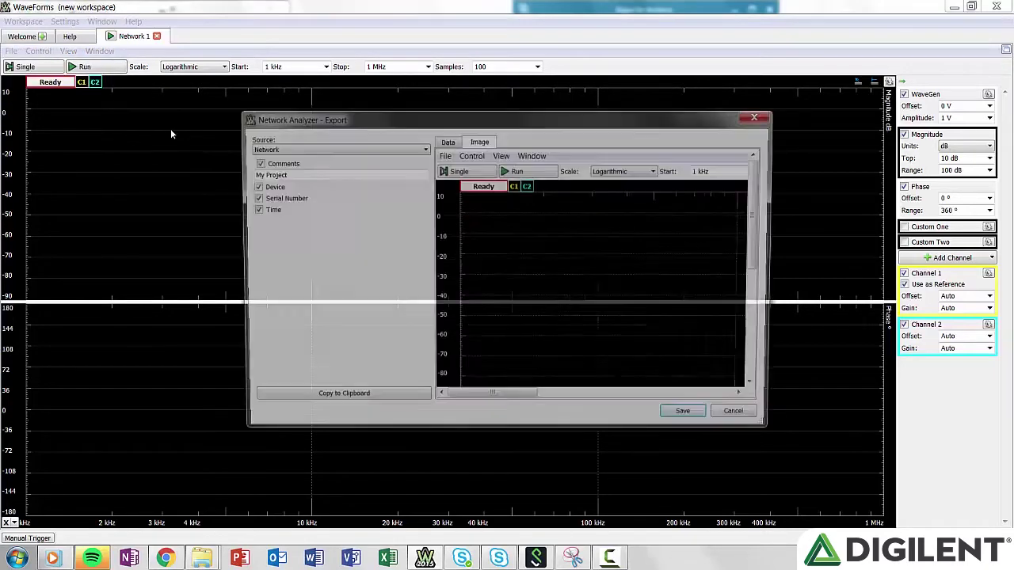
click(447, 144)
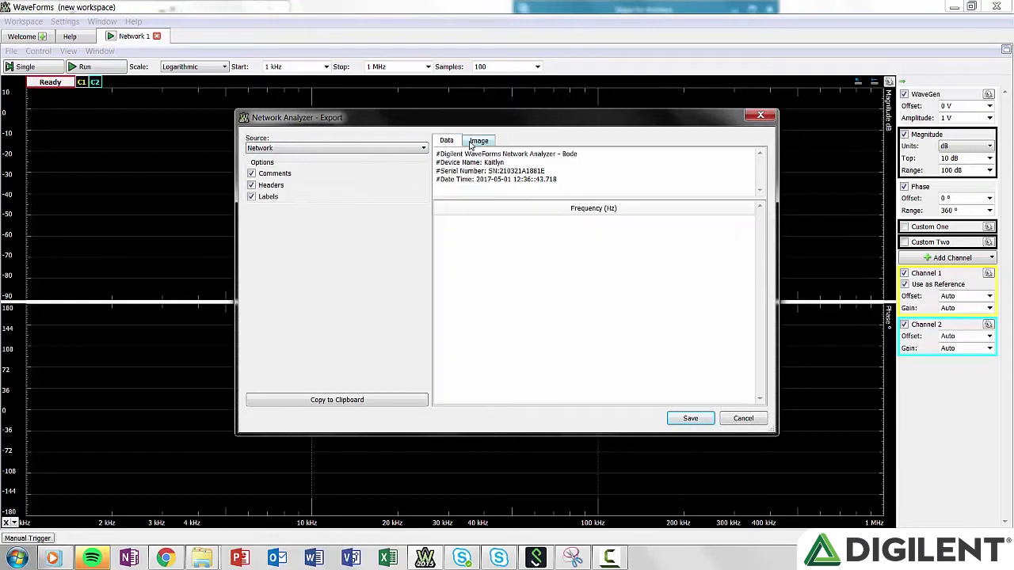
click(475, 143)
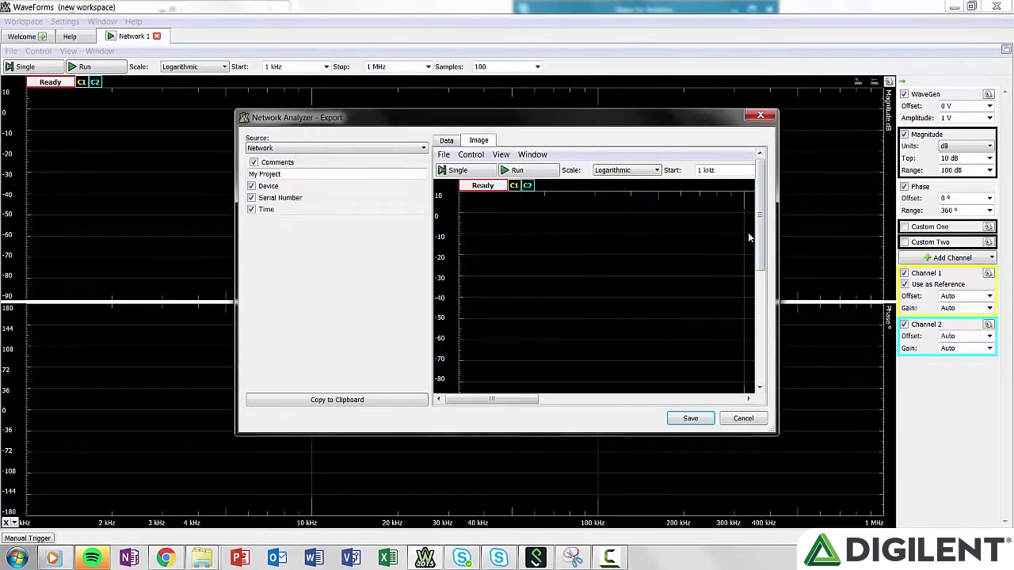
drag(760, 245, 760, 355)
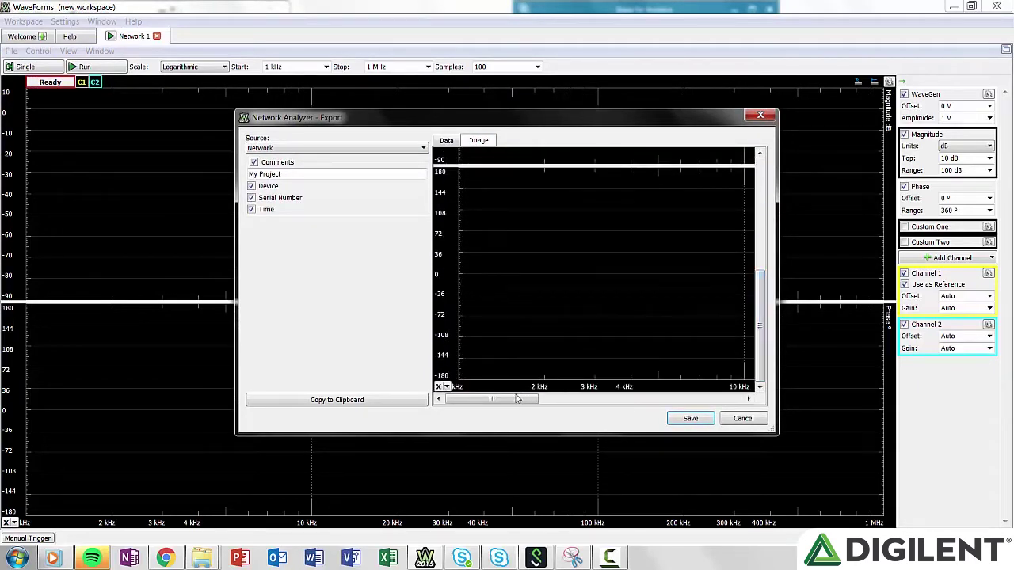
drag(537, 400, 713, 443)
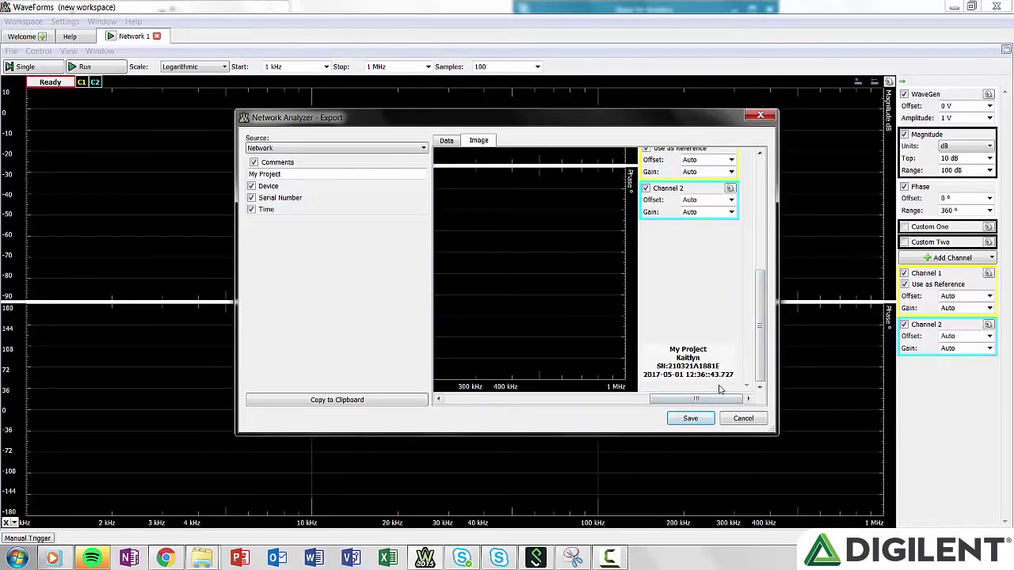
click(739, 418)
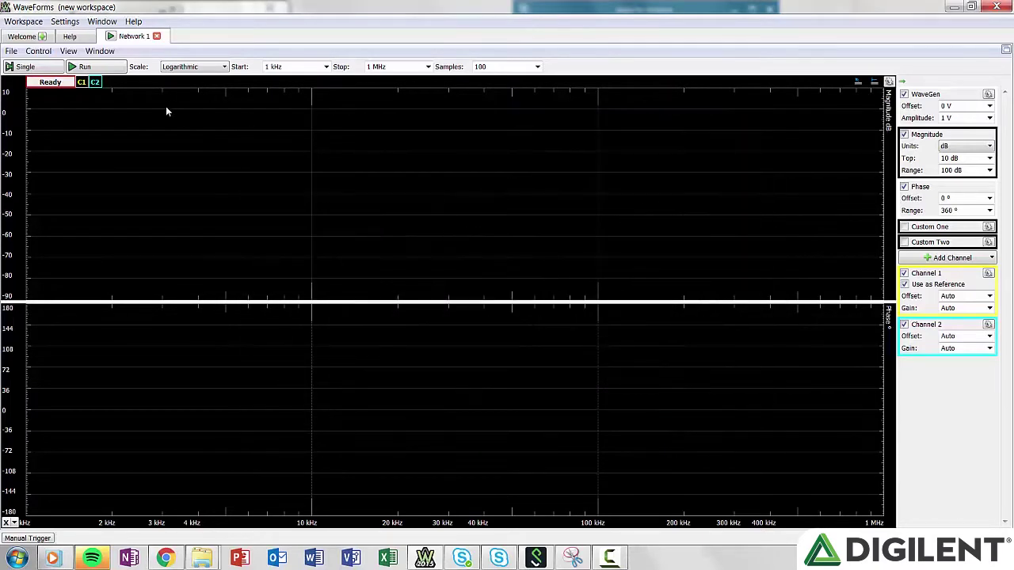
- Run the analyzer sweep, then stop it partway through
click(32, 52)
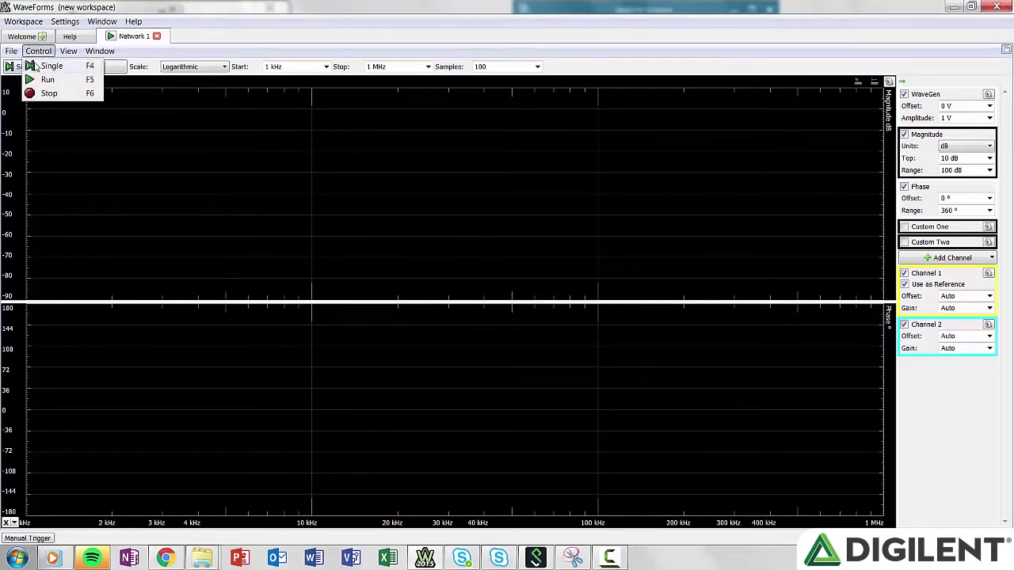
click(34, 67)
click(35, 52)
click(37, 52)
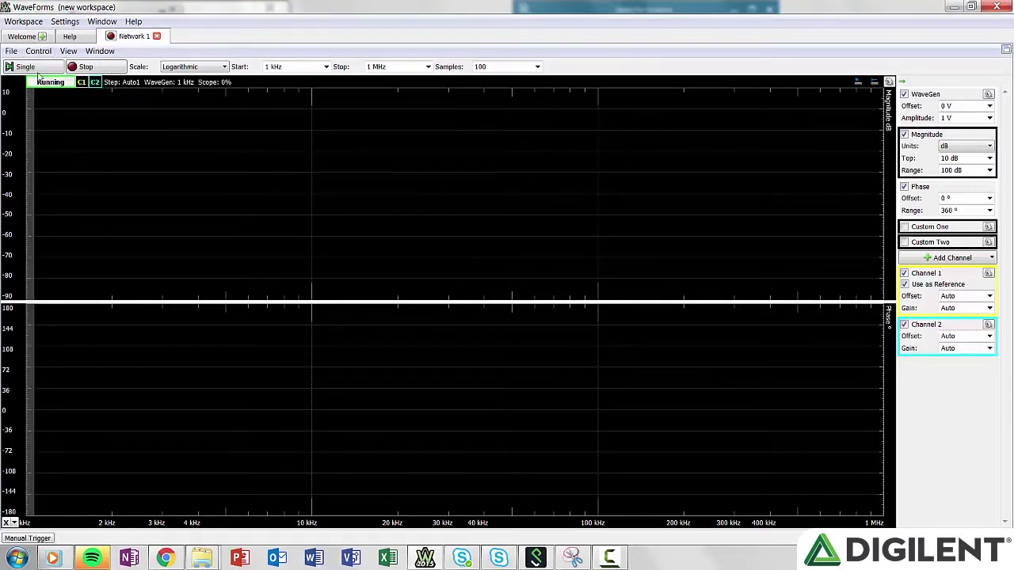
click(37, 53)
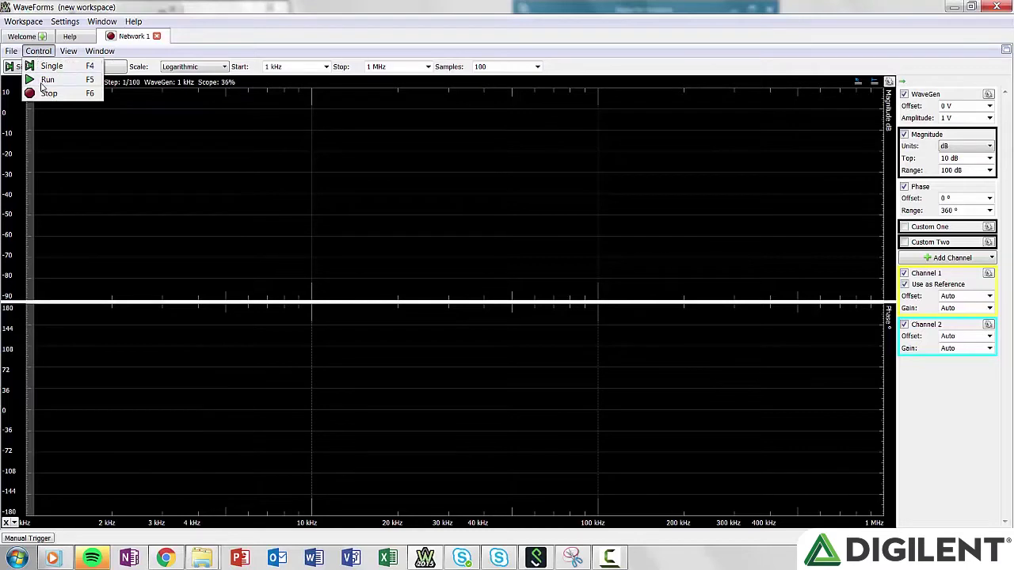
click(44, 93)
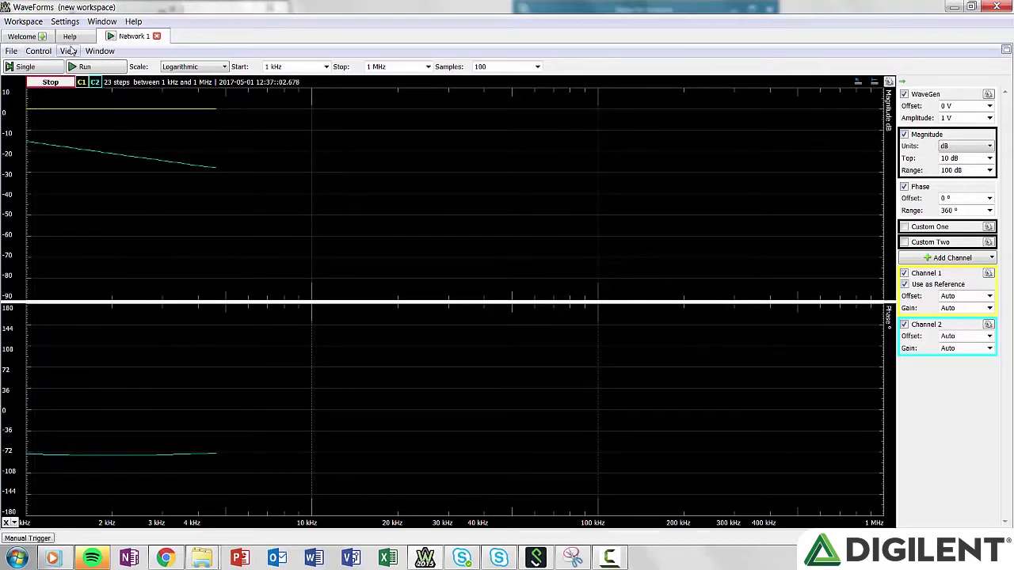
- Show the Time, Nyquist, Nichols and Cursors views, adding a cursor at 100 kHz
click(68, 51)
click(69, 63)
click(69, 51)
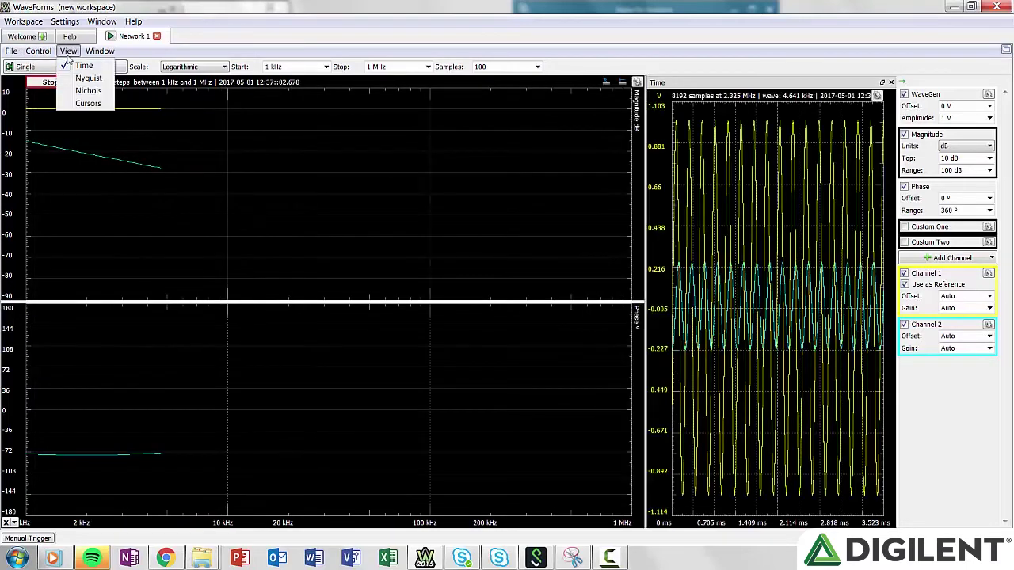
click(71, 77)
click(68, 51)
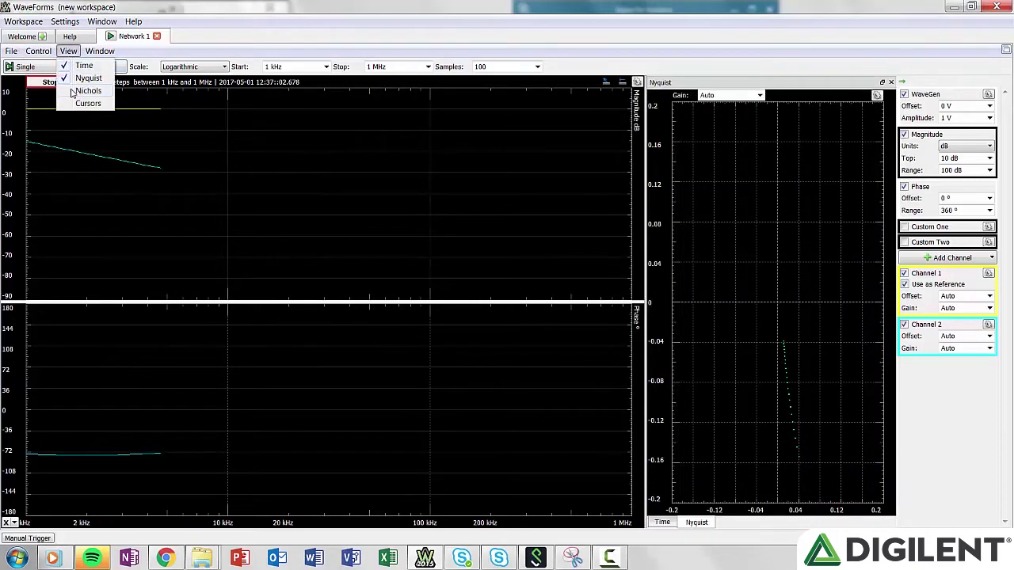
click(71, 91)
click(68, 51)
click(71, 102)
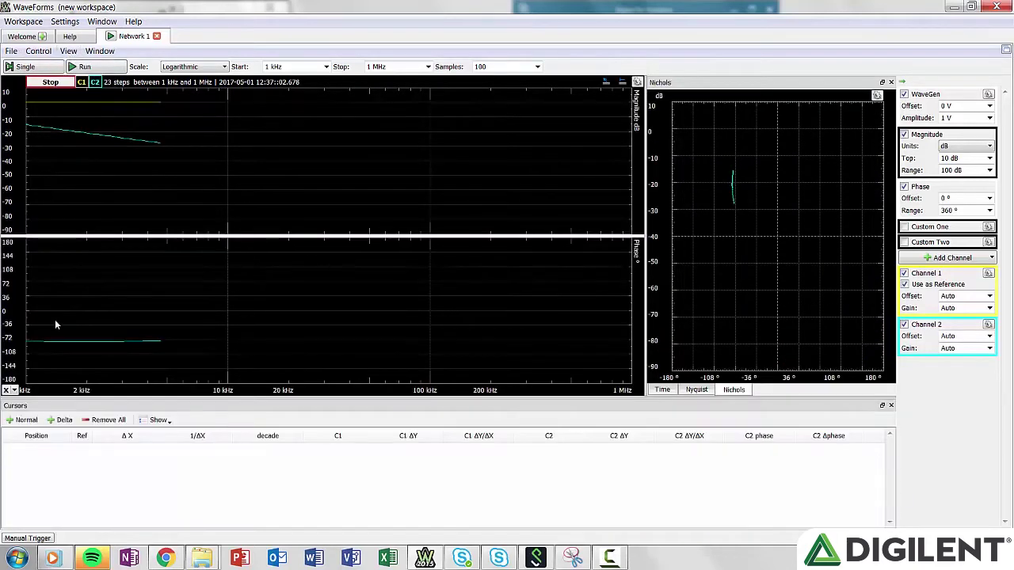
click(8, 390)
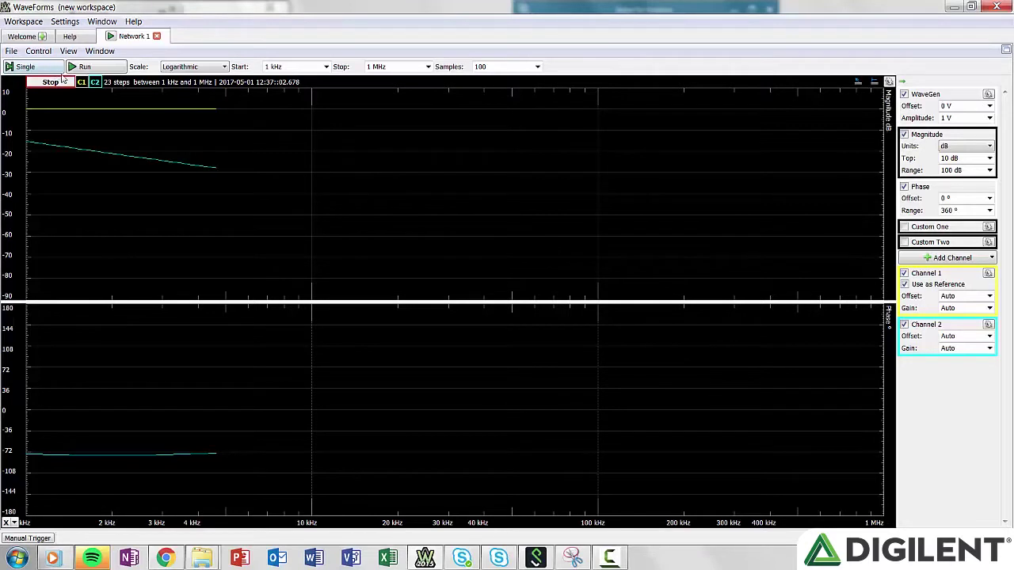
- Run a sweep, switch the frequency axis to linear and back to logarithmic, then stop
click(55, 70)
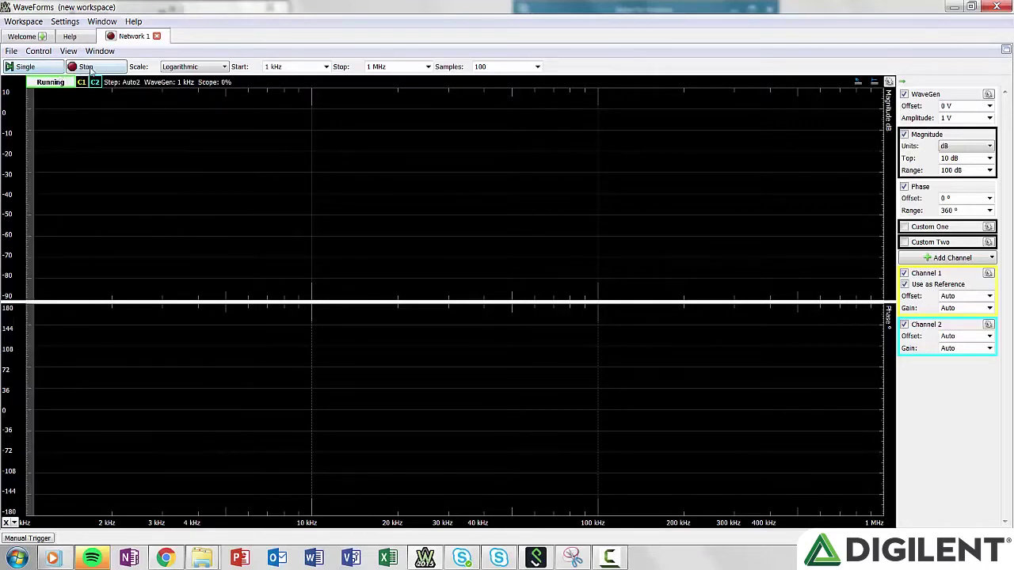
click(181, 67)
click(183, 79)
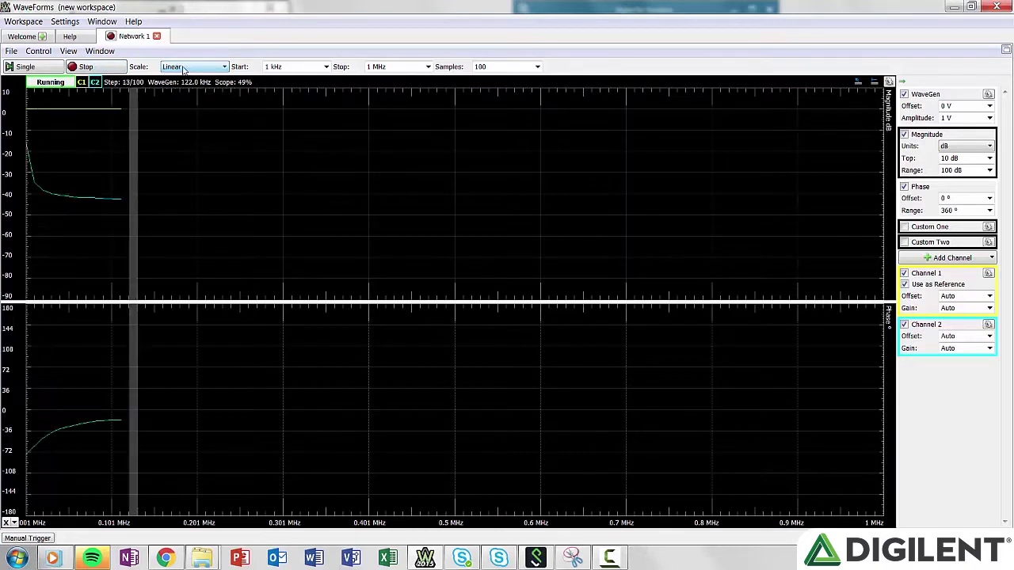
click(183, 67)
click(187, 73)
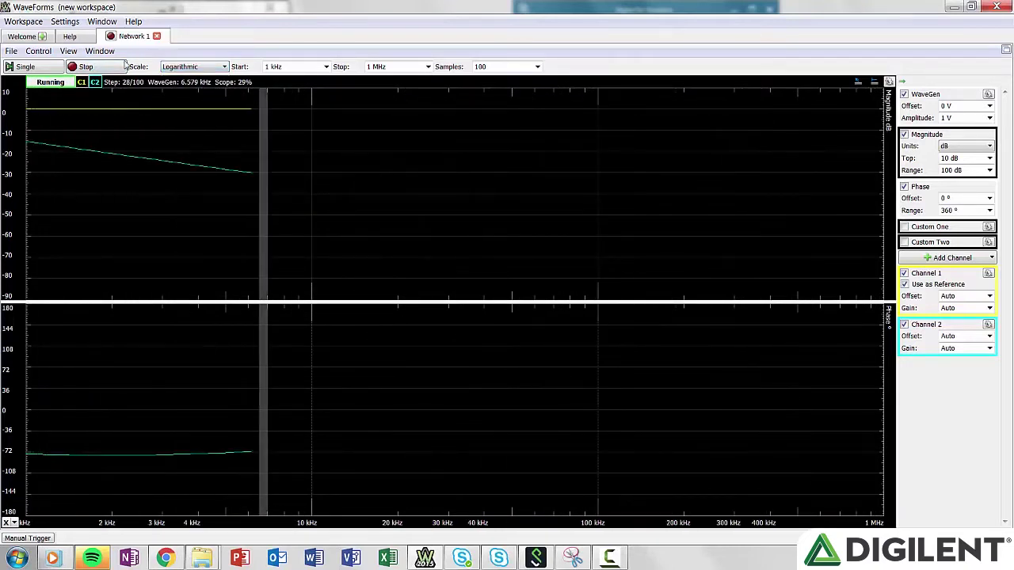
click(83, 66)
- Keep the sweep at 1 kHz to 1 MHz with 10 samples, run it, then stop
click(325, 67)
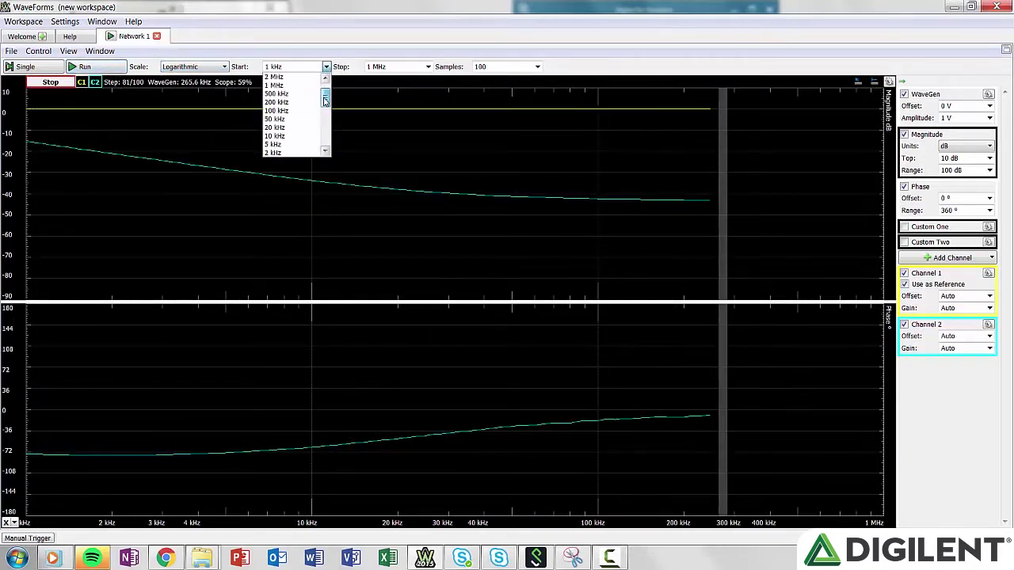
click(428, 66)
click(428, 67)
click(396, 93)
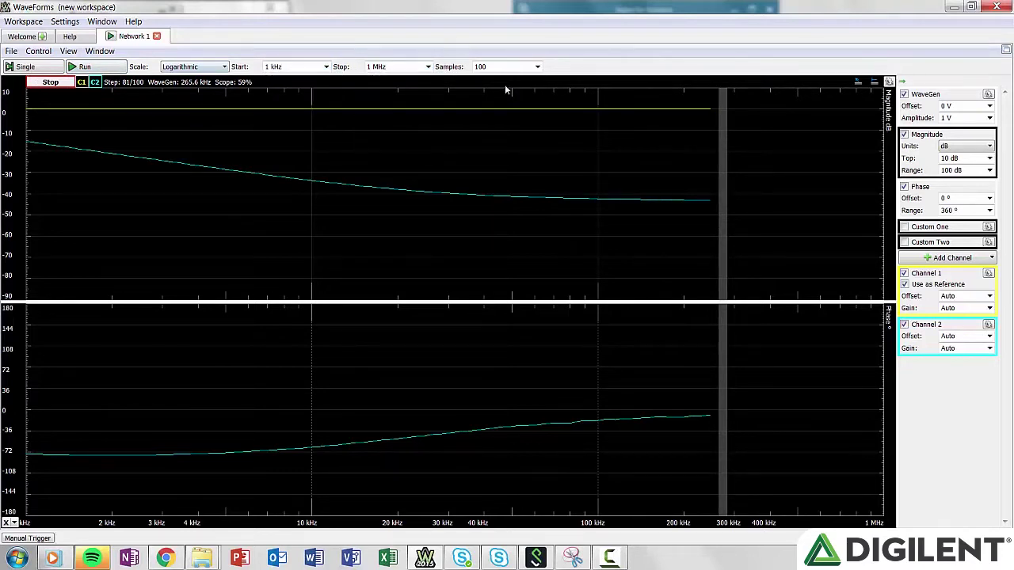
click(507, 67)
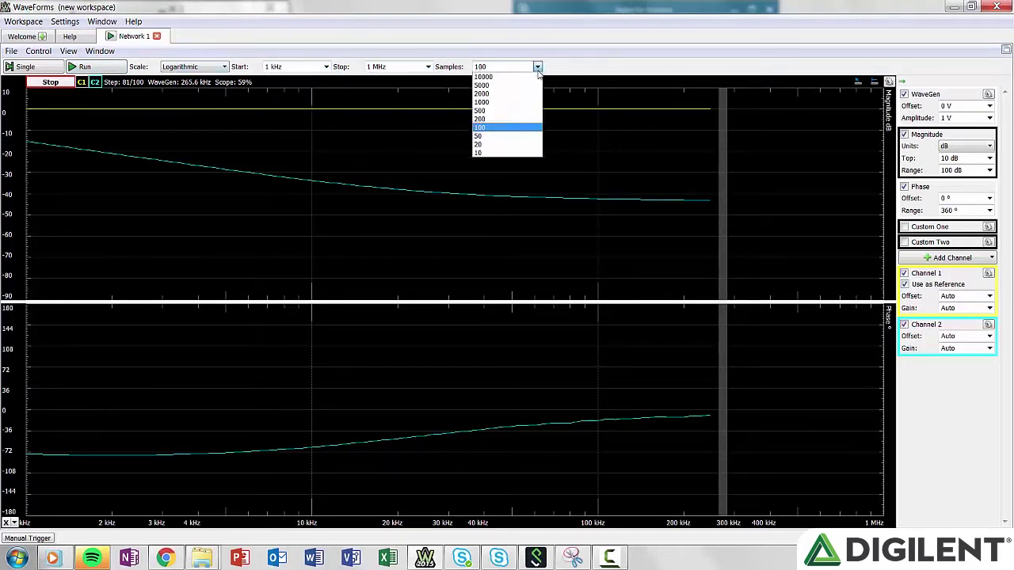
click(487, 153)
click(85, 66)
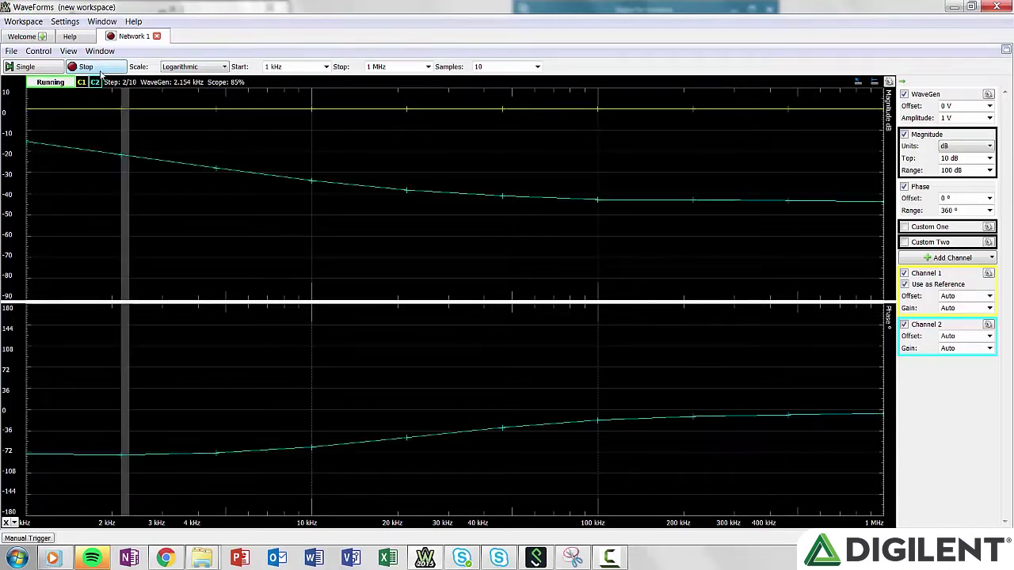
click(99, 69)
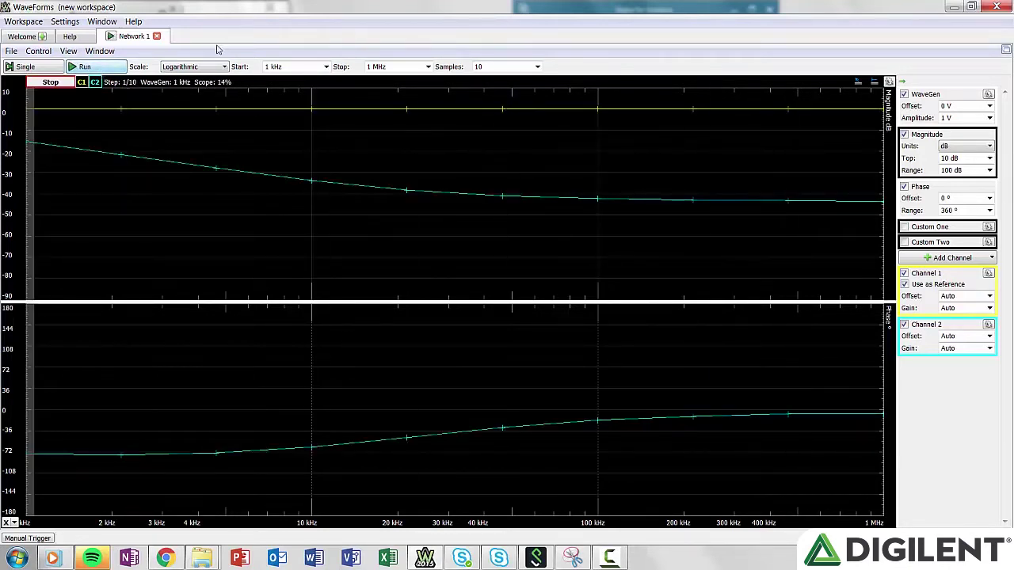
- Set Samples to 100, run a new sweep, then stop it
click(536, 67)
click(491, 135)
click(116, 69)
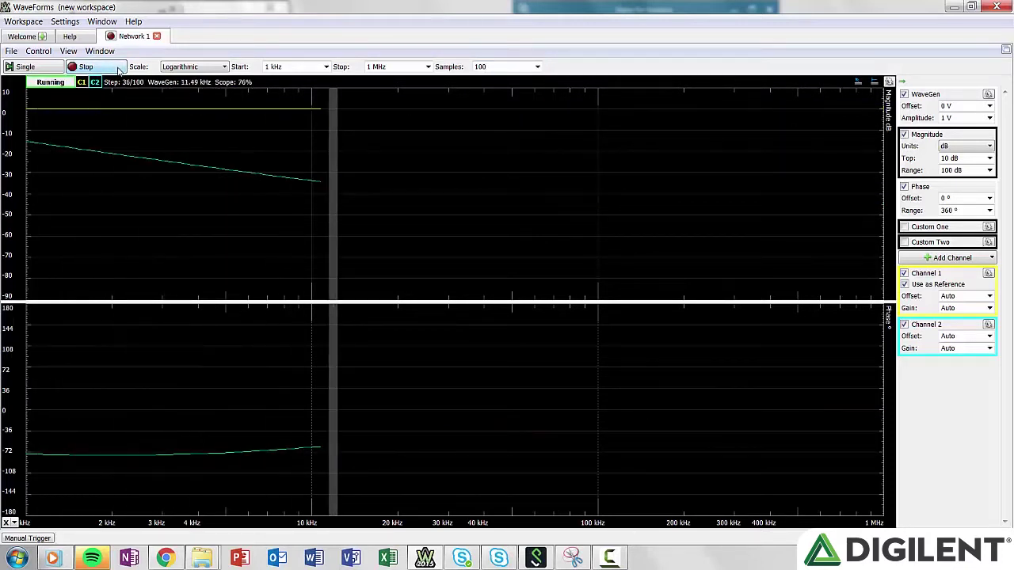
click(118, 70)
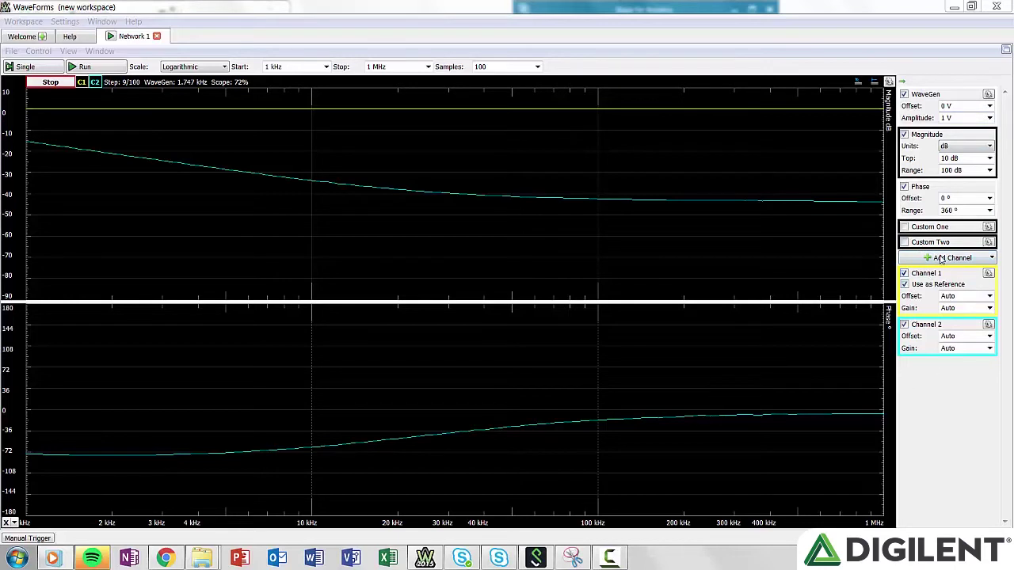
click(941, 258)
click(941, 258)
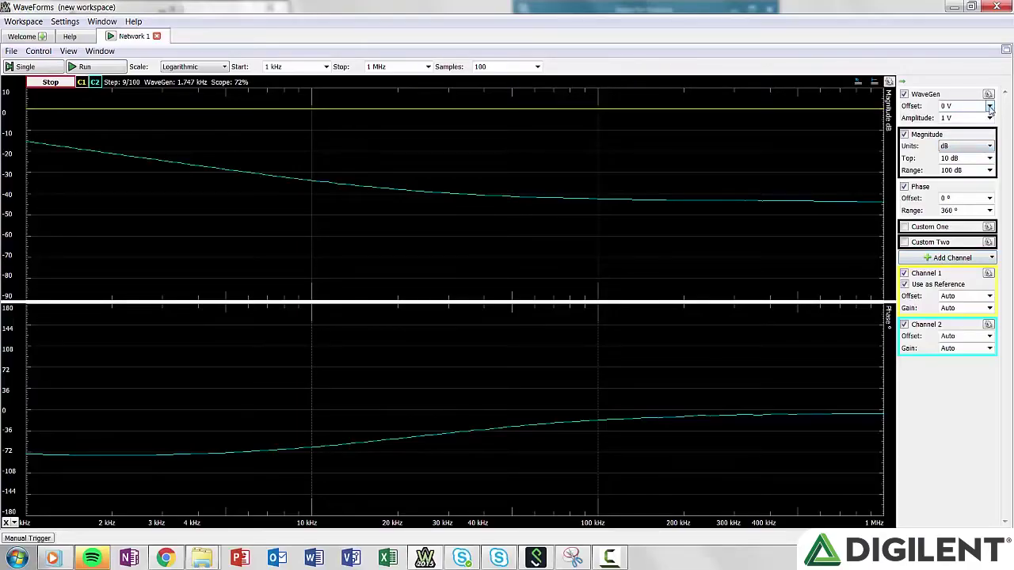
click(989, 94)
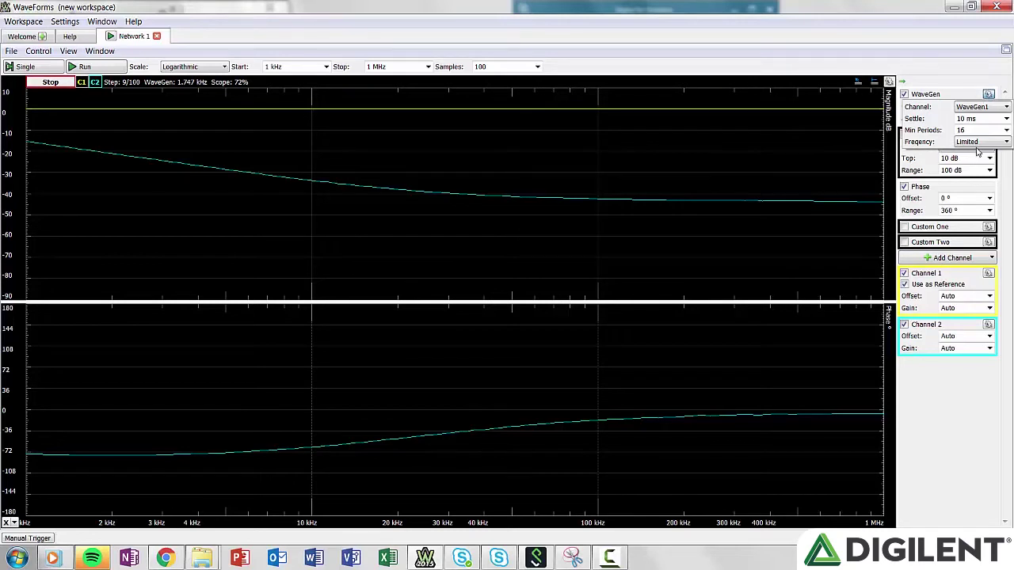
click(988, 95)
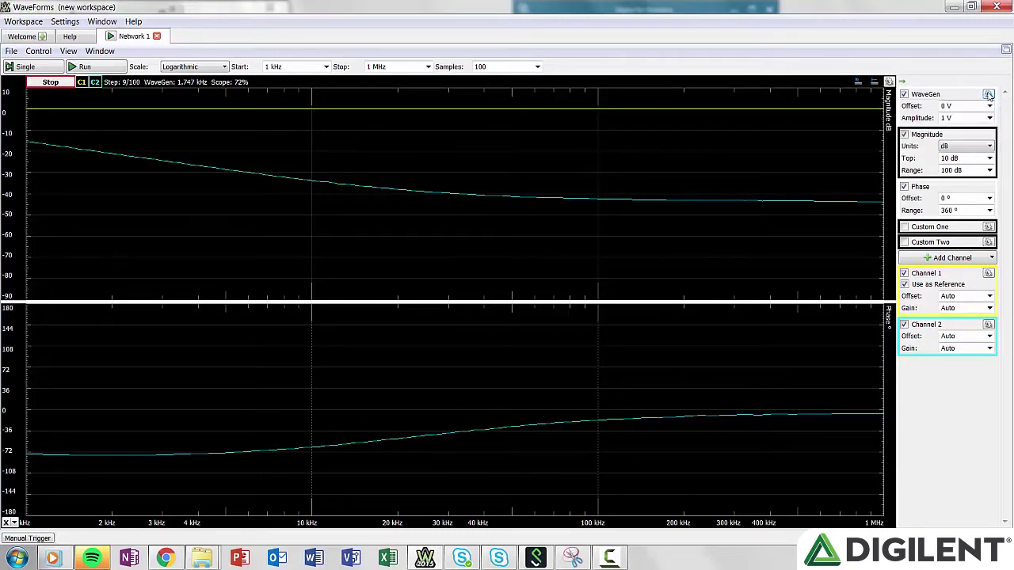
click(990, 118)
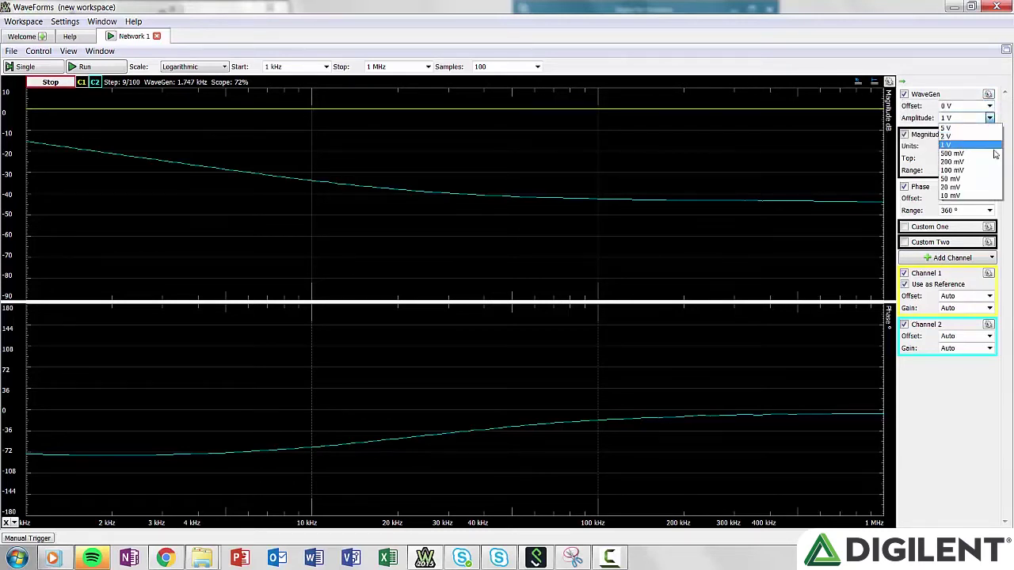
click(996, 105)
click(989, 106)
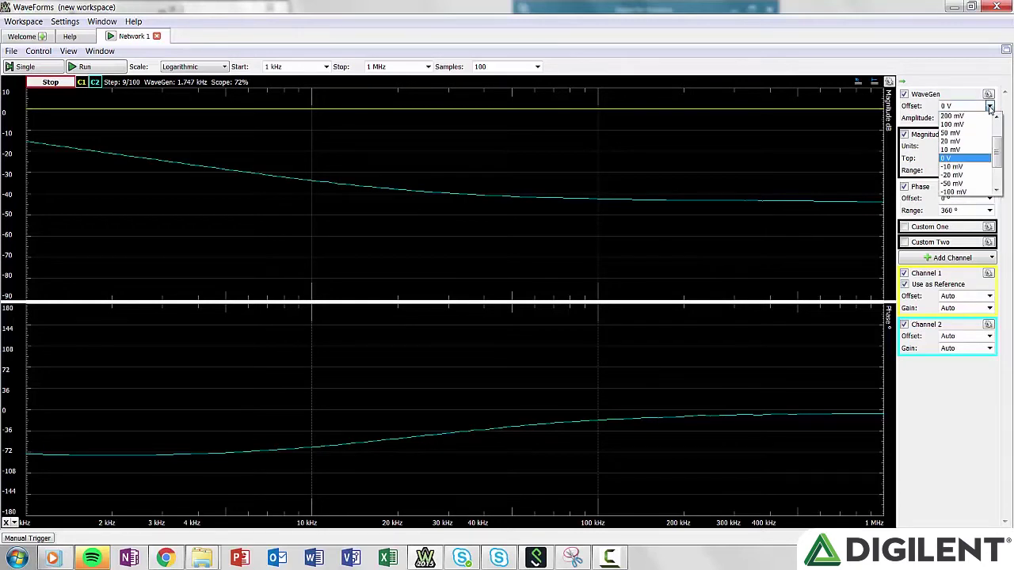
scroll(982, 159, down, 2)
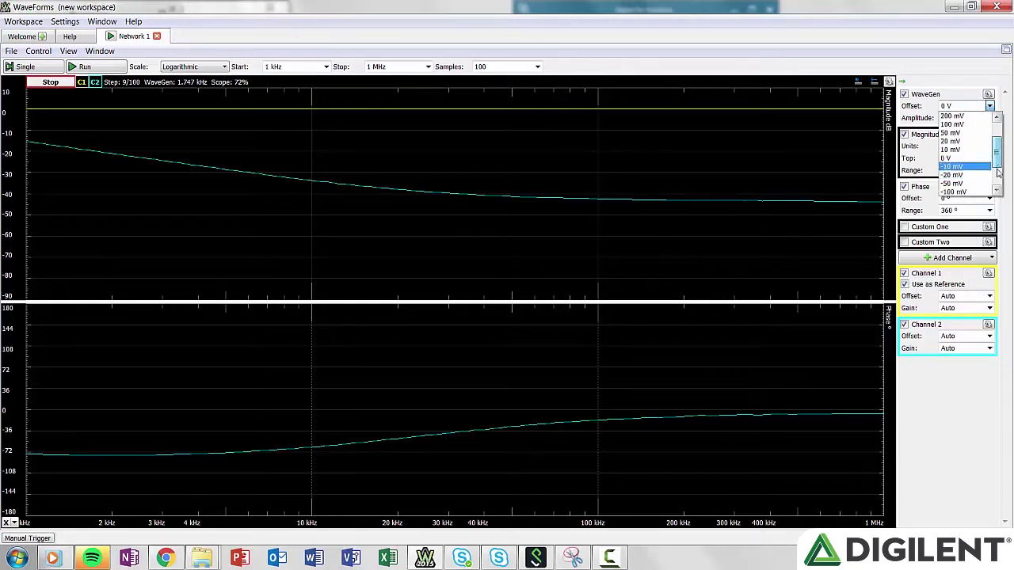
scroll(996, 155, up, 1)
click(992, 106)
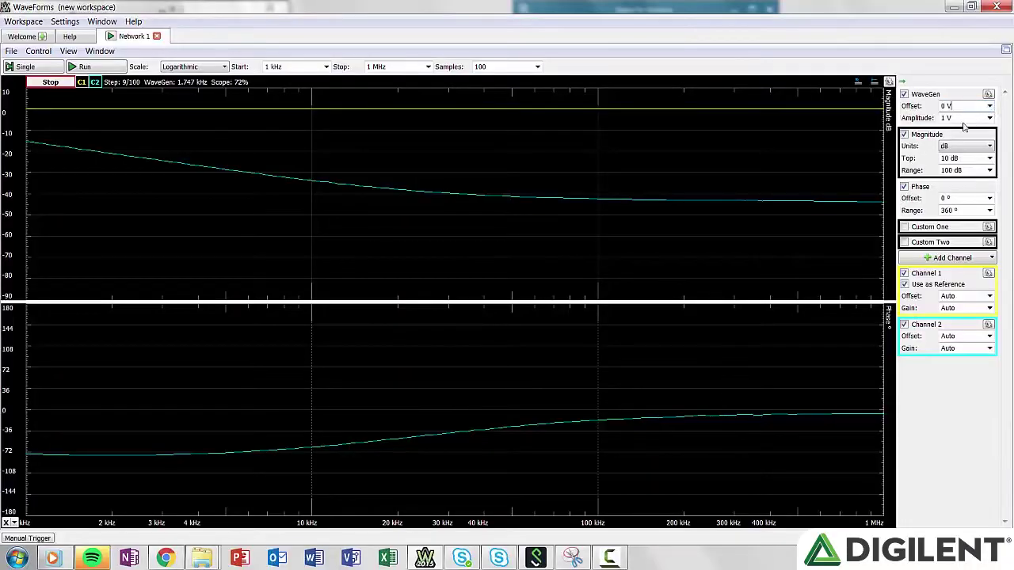
click(958, 147)
click(955, 151)
click(990, 158)
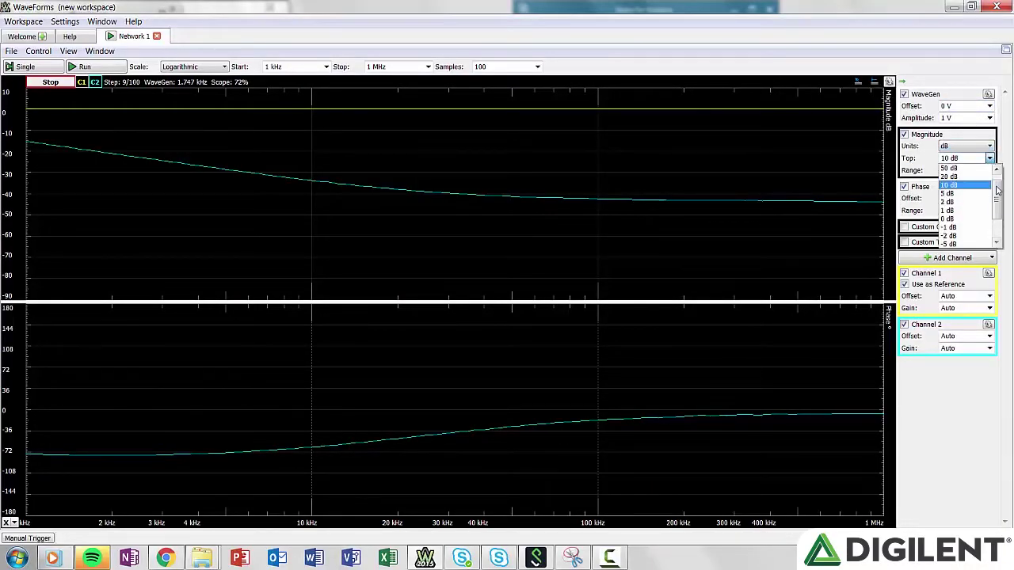
scroll(986, 239, down, 2)
scroll(997, 194, up, 2)
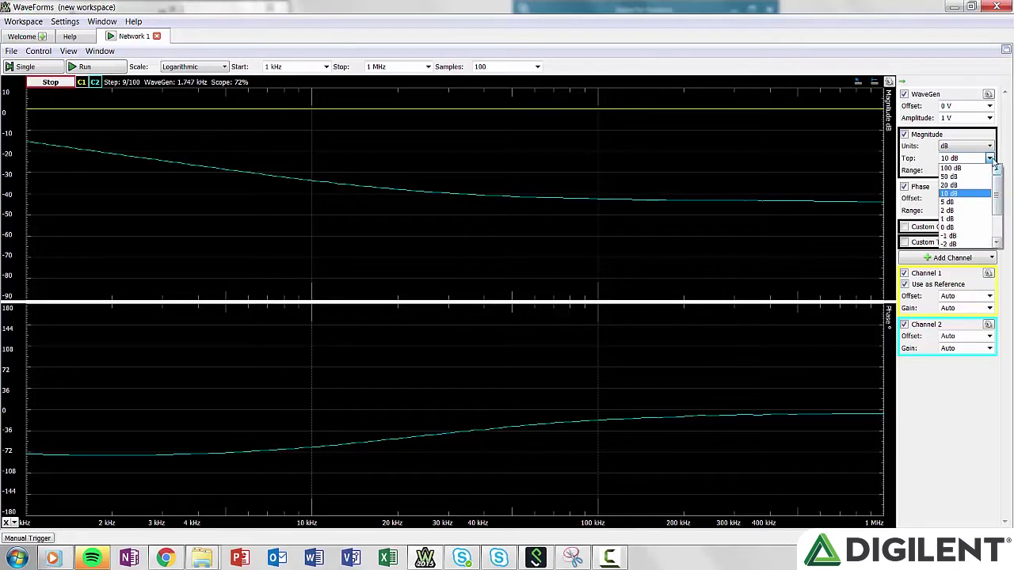
click(990, 158)
click(991, 170)
scroll(991, 179, up, 3)
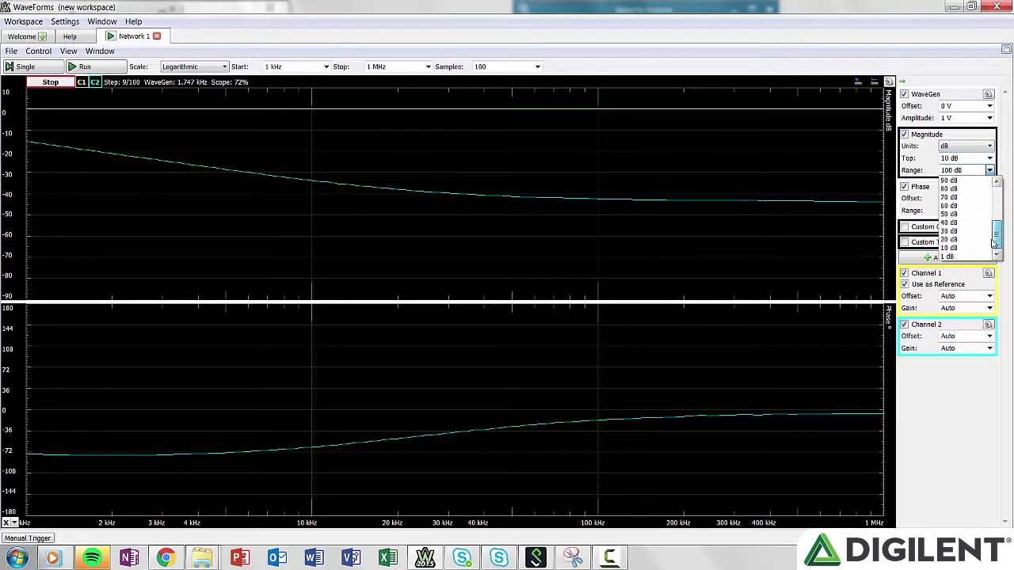
click(989, 171)
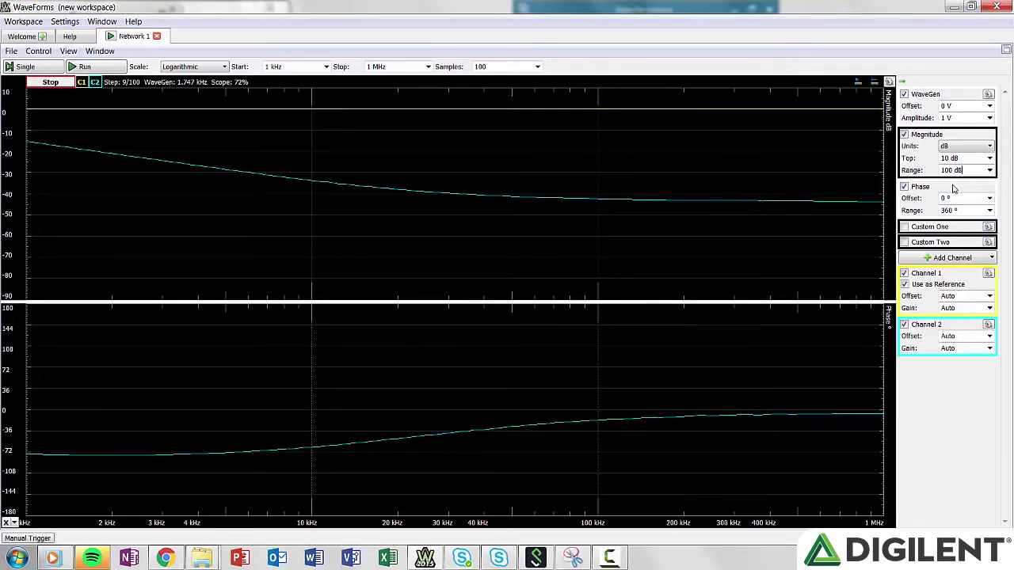
click(989, 198)
scroll(990, 275, down, 3)
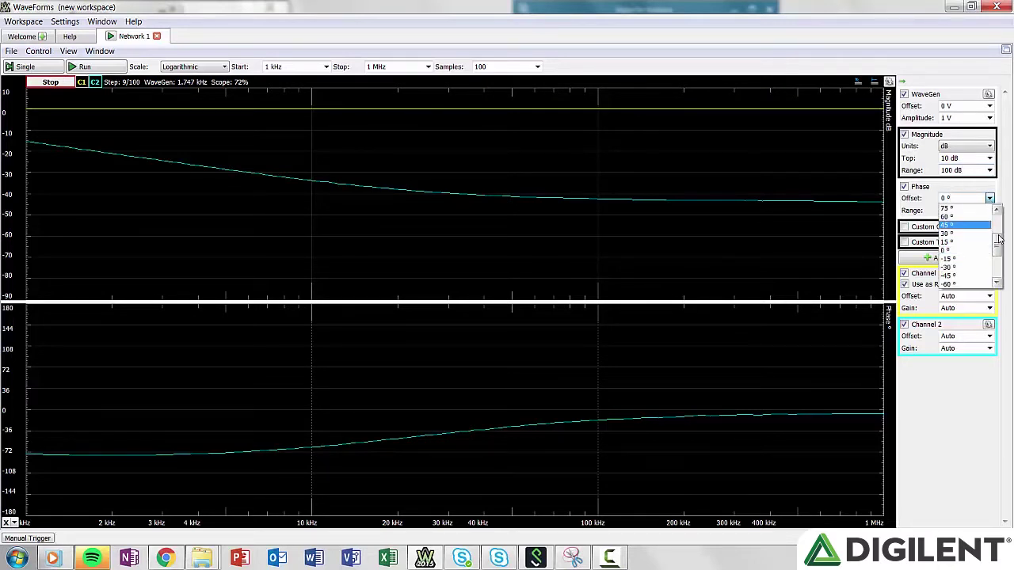
click(992, 198)
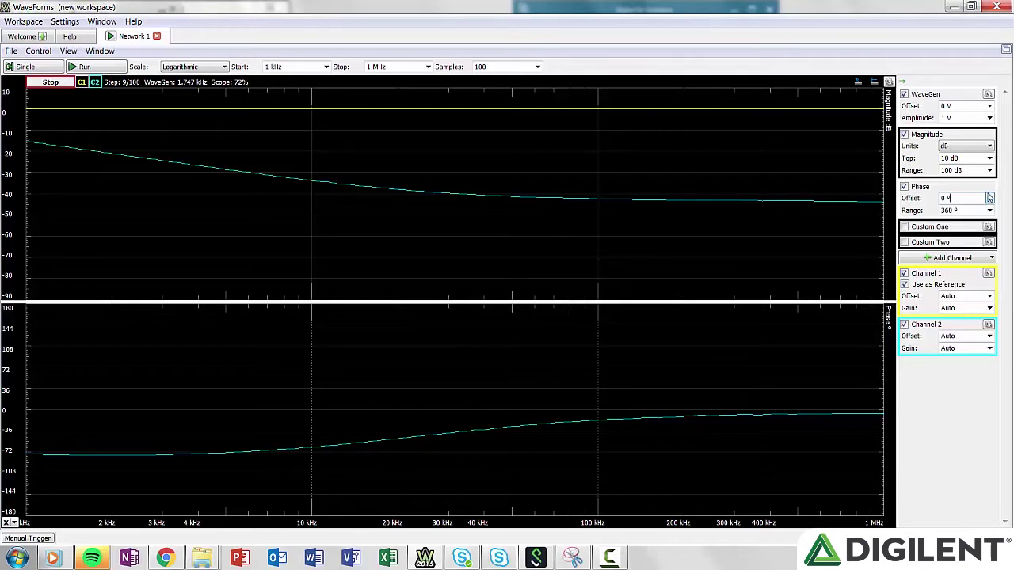
click(990, 211)
scroll(995, 277, down, 5)
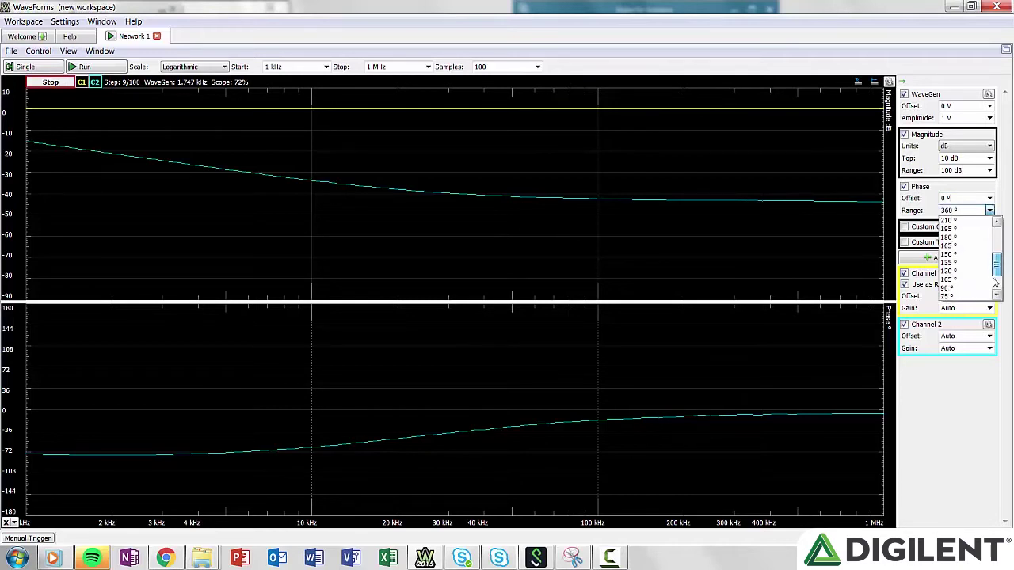
scroll(995, 293, up, 5)
click(990, 211)
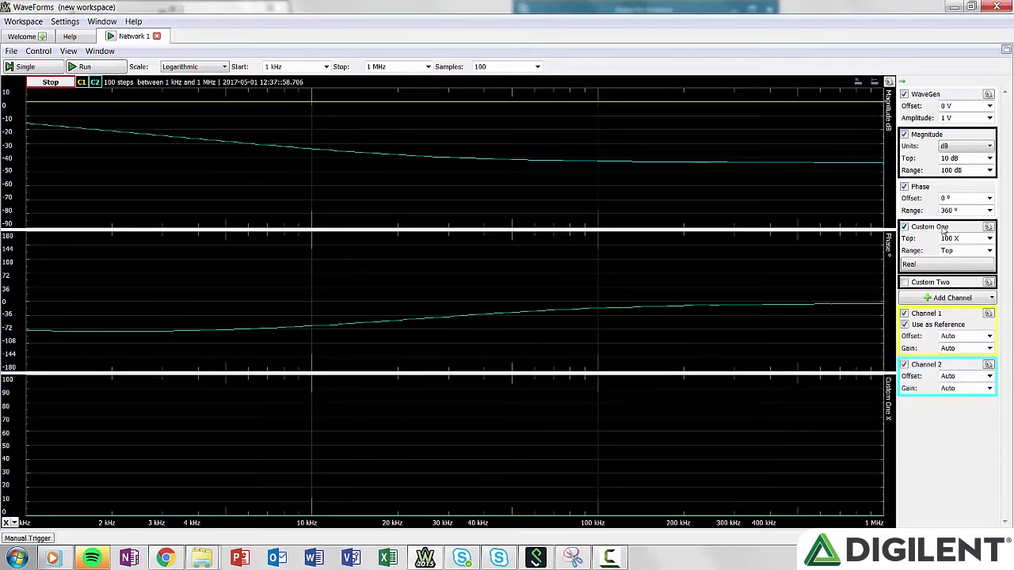
click(927, 265)
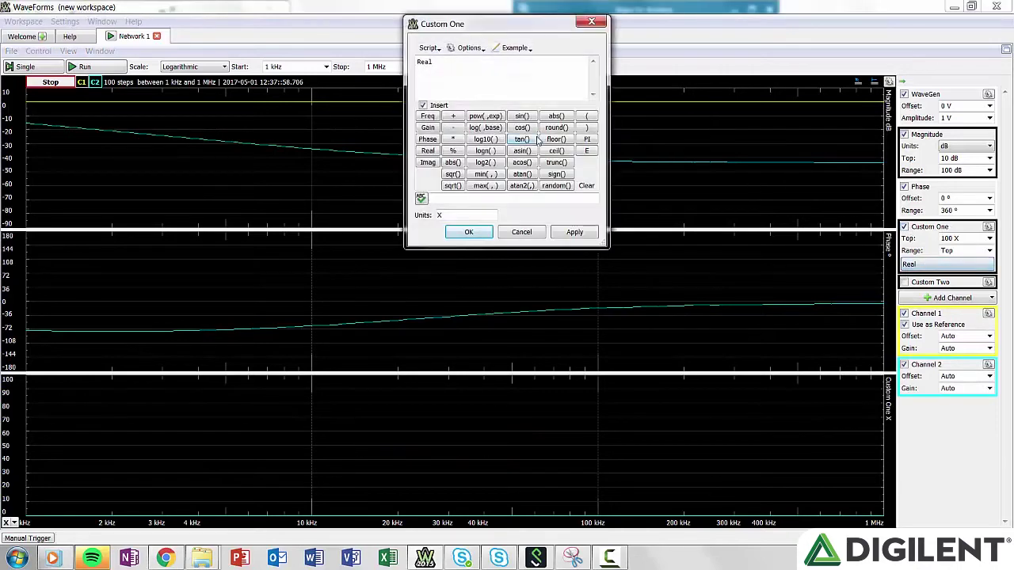
click(469, 232)
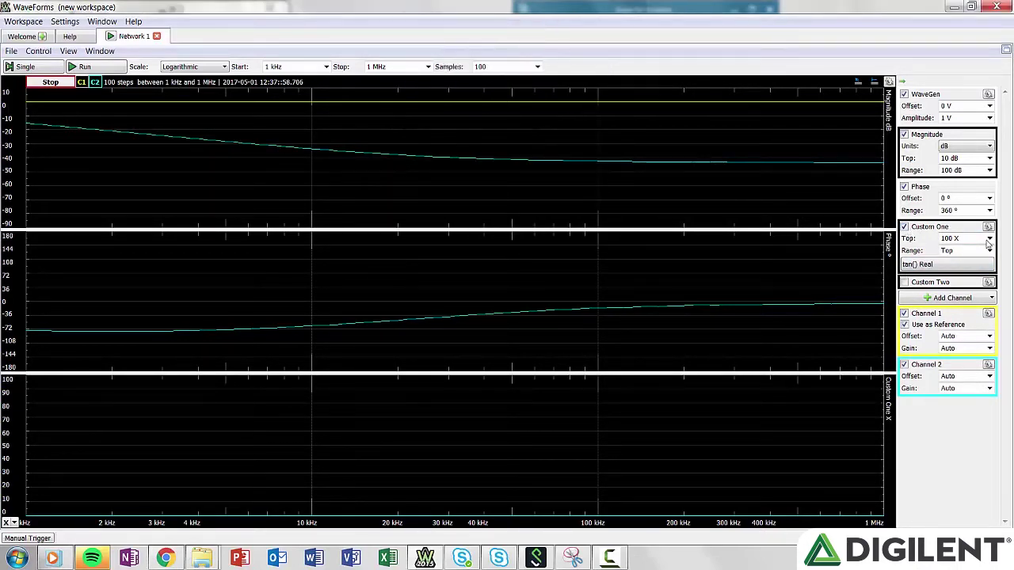
click(903, 228)
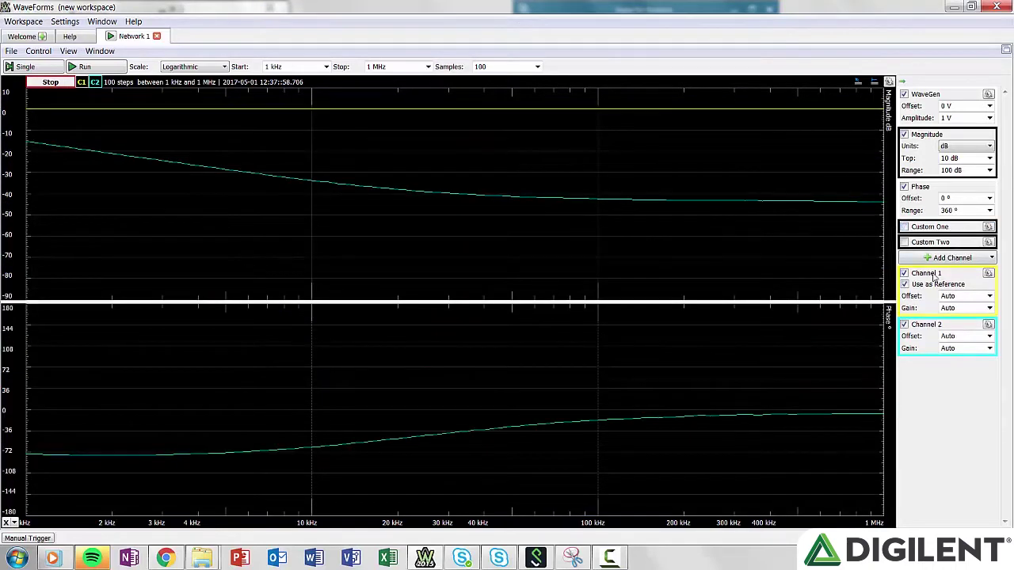
click(935, 259)
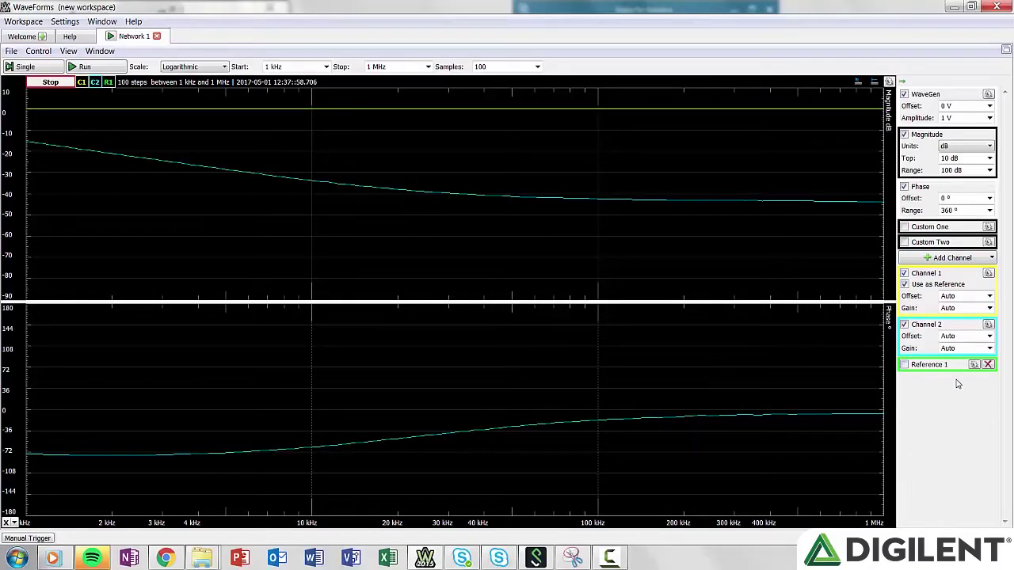
click(987, 365)
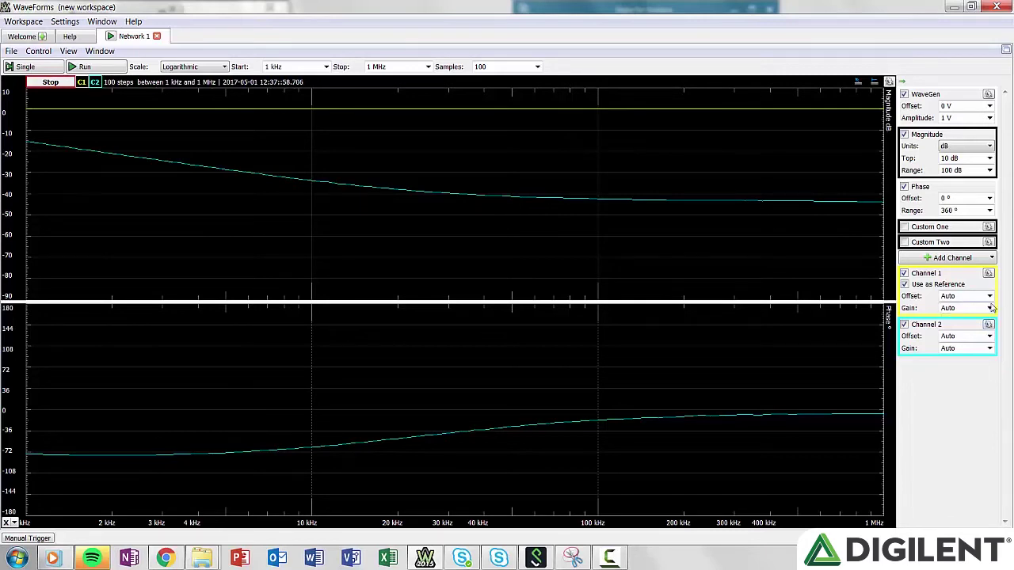
scroll(999, 321, down, 2)
scroll(1002, 317, up, 2)
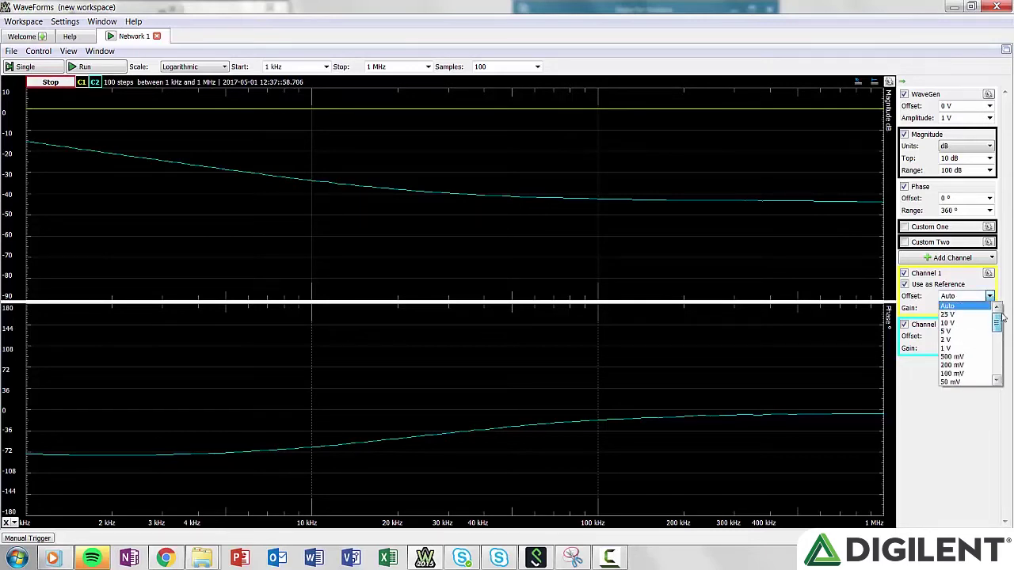
click(990, 300)
click(990, 307)
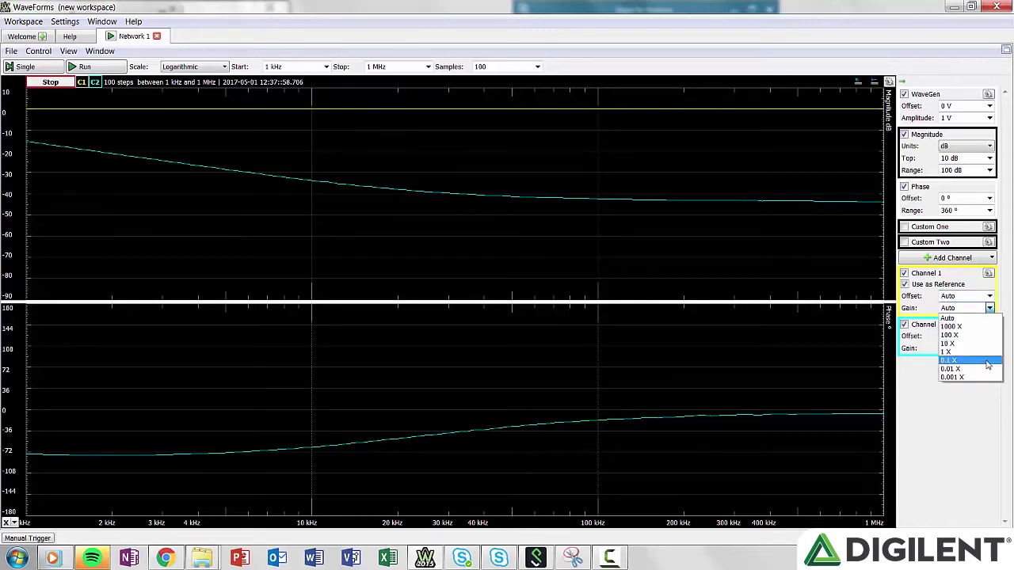
click(990, 309)
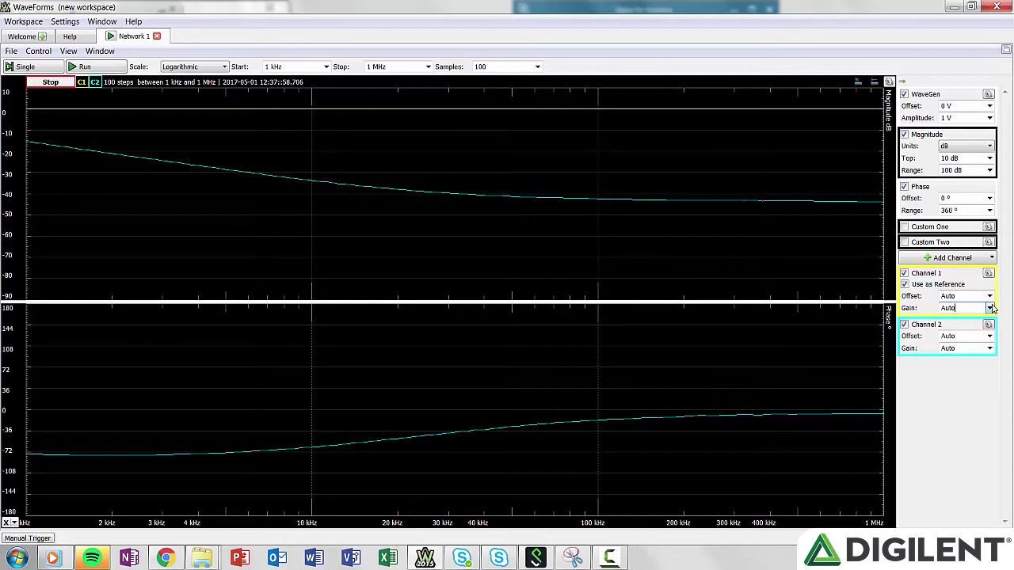
click(987, 273)
- Add a text label to the magnitude plot from the plot options
click(890, 82)
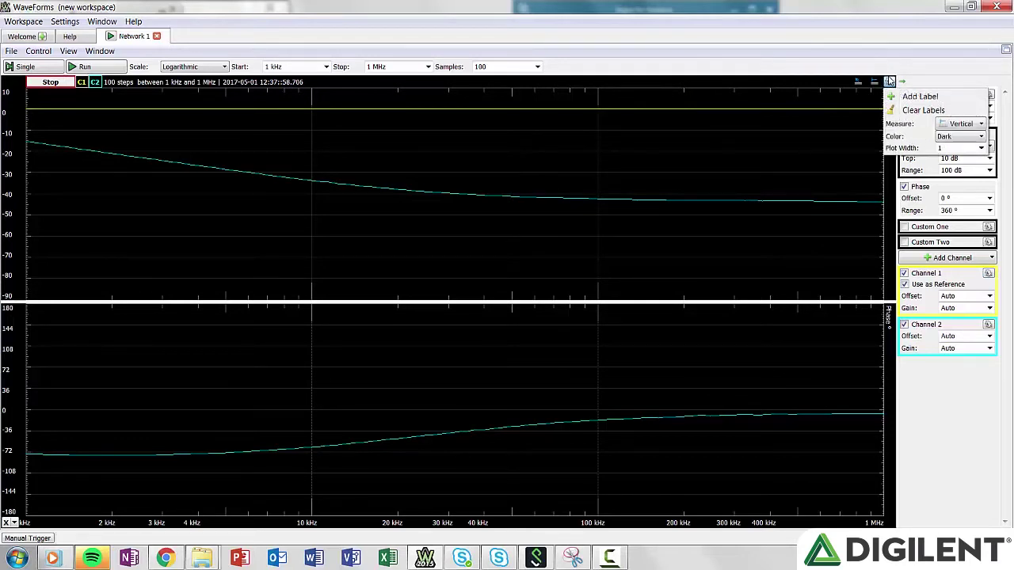
click(897, 95)
click(925, 182)
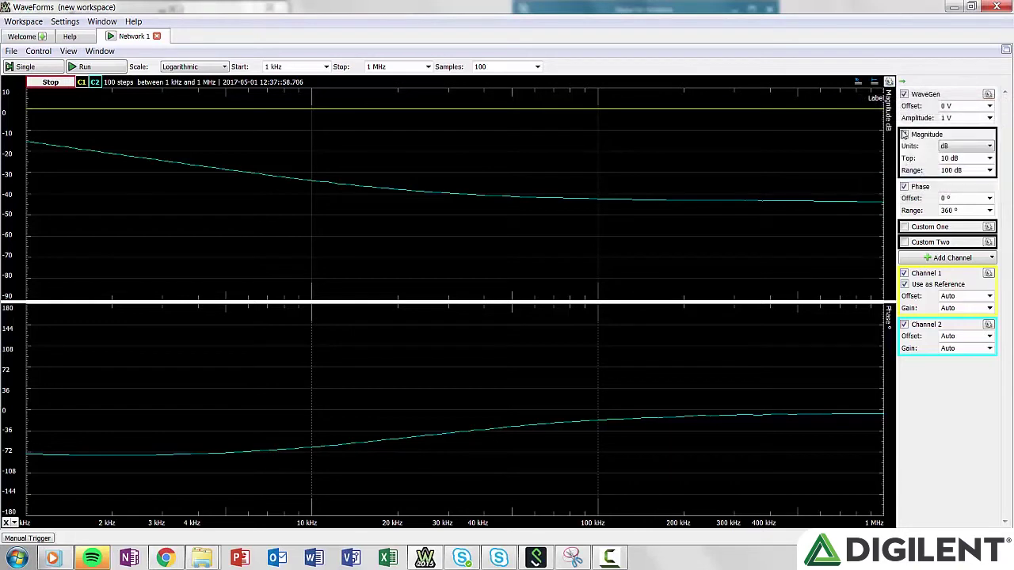
- Switch the plot color to Light, then back to Dark, keeping Vertical direction
click(889, 82)
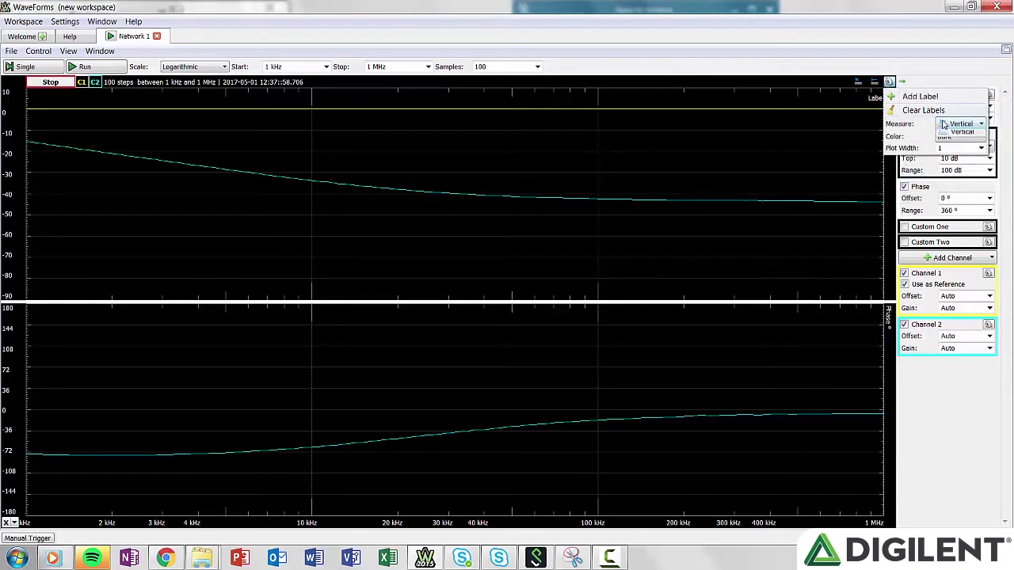
click(943, 129)
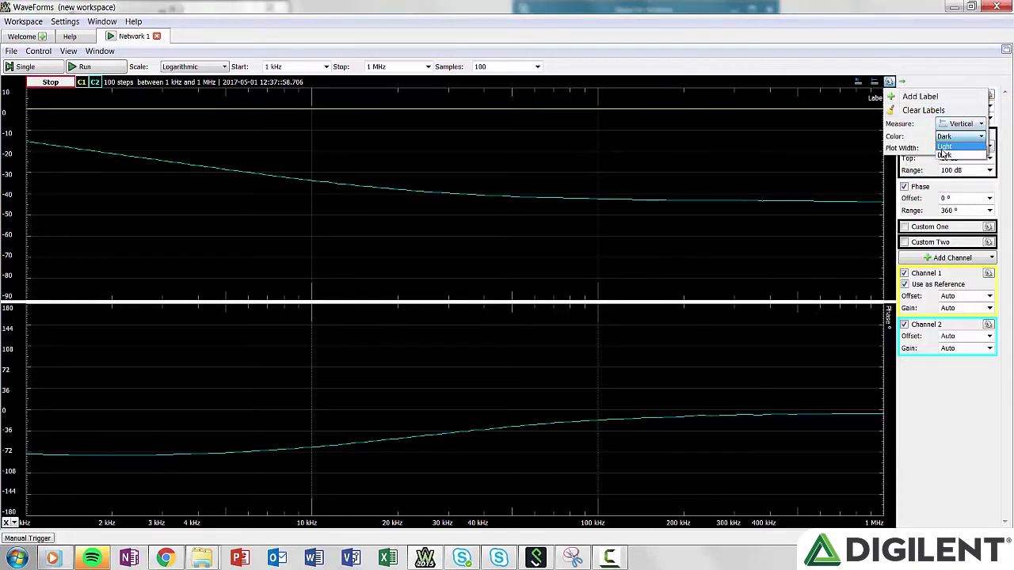
click(944, 145)
click(944, 155)
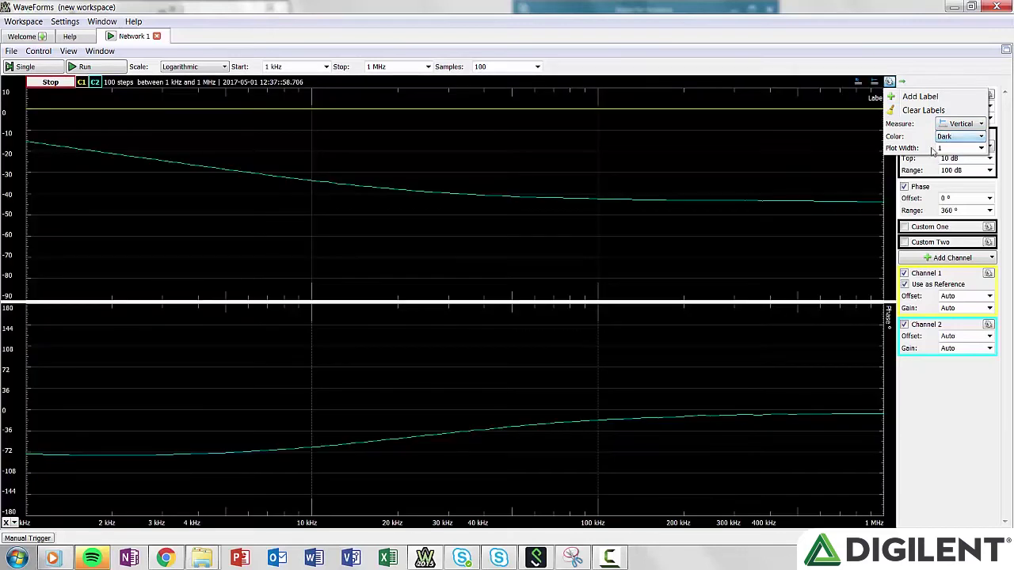
click(889, 82)
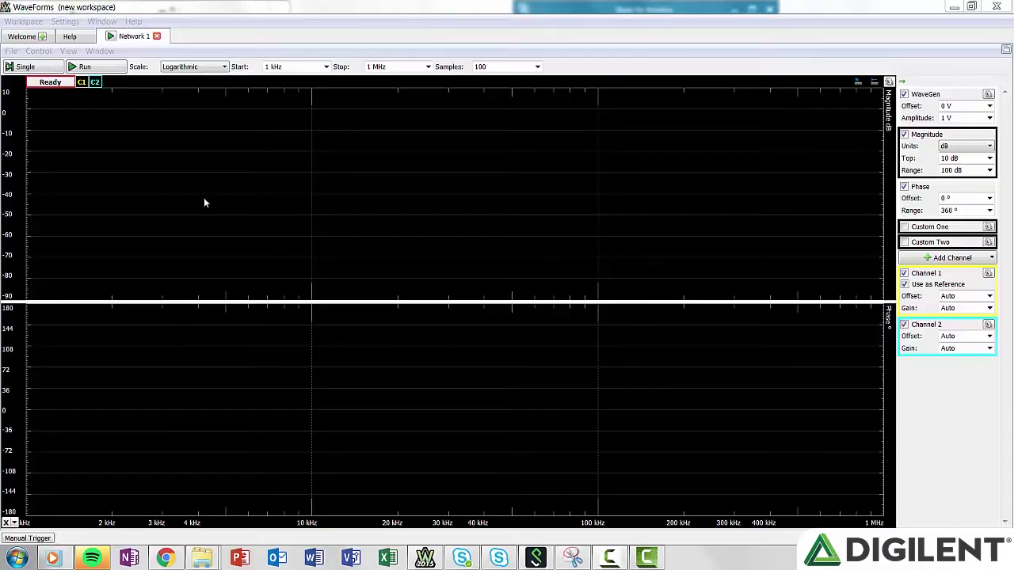
- Run the sweep with Start 10 Hz, Stop 100 kHz and Magnitude Range 50 dB
click(111, 68)
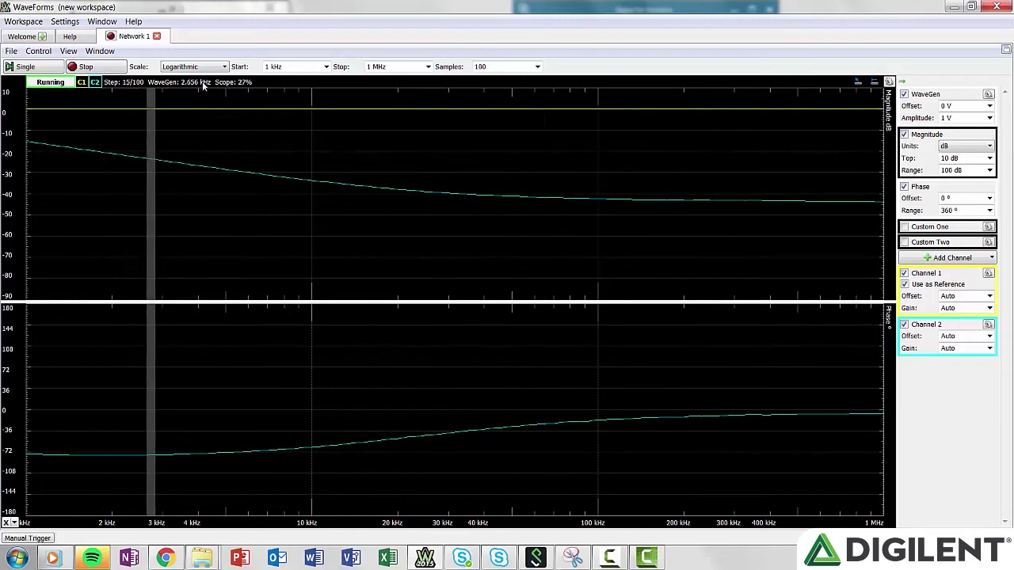
triple_click(269, 67)
text(10)
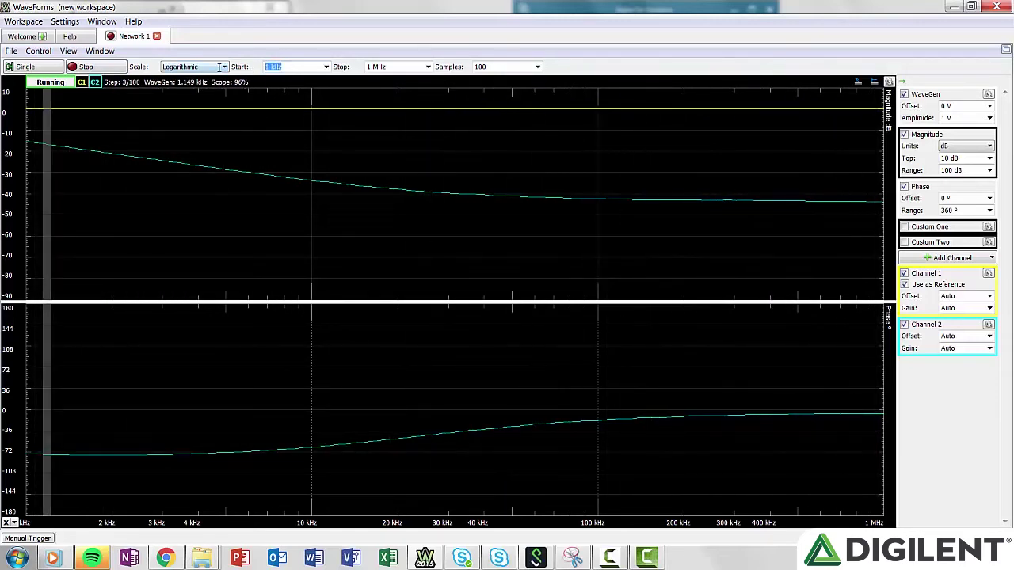
key(Return)
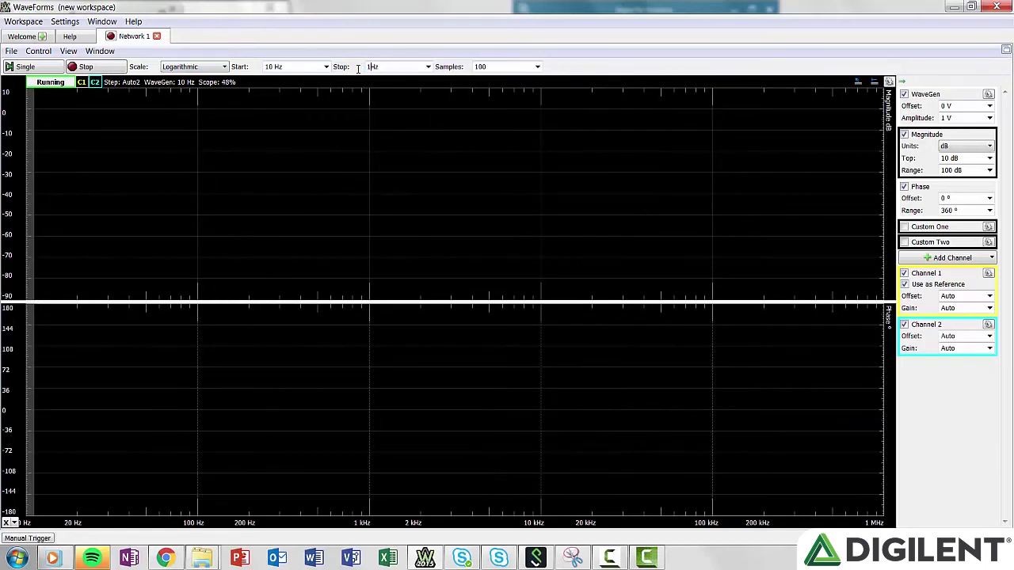
text(k)
key(Return)
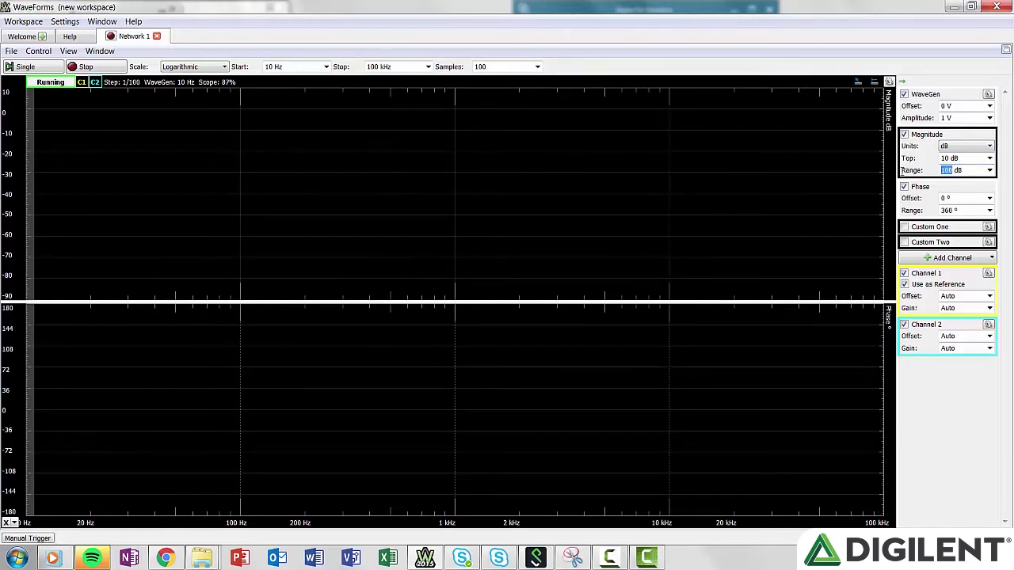
text(50)
key(Return)
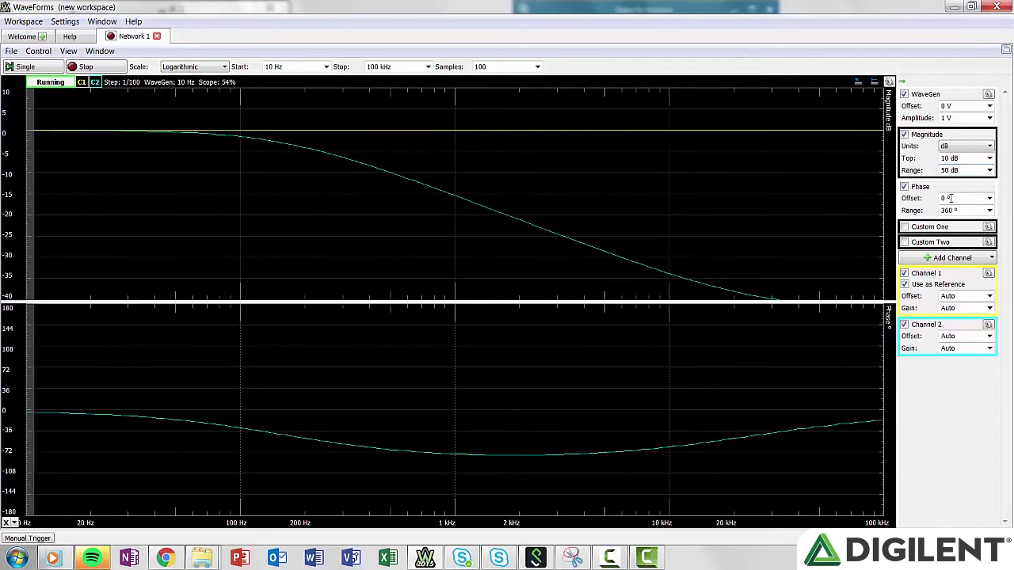
- Set the Phase panel offset to -45° and range to 90°
drag(932, 200, 914, 203)
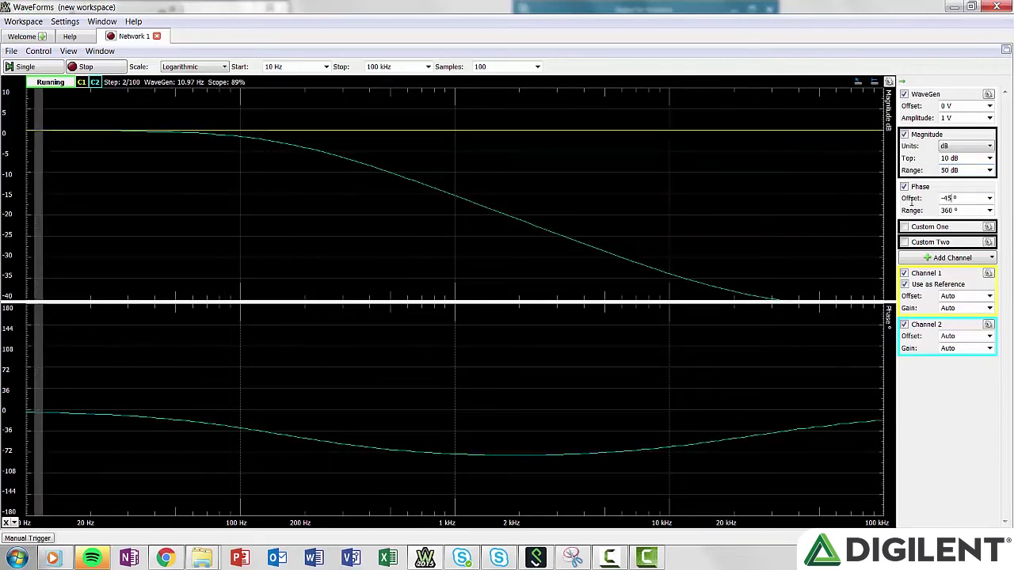
key(Return)
drag(950, 210, 912, 211)
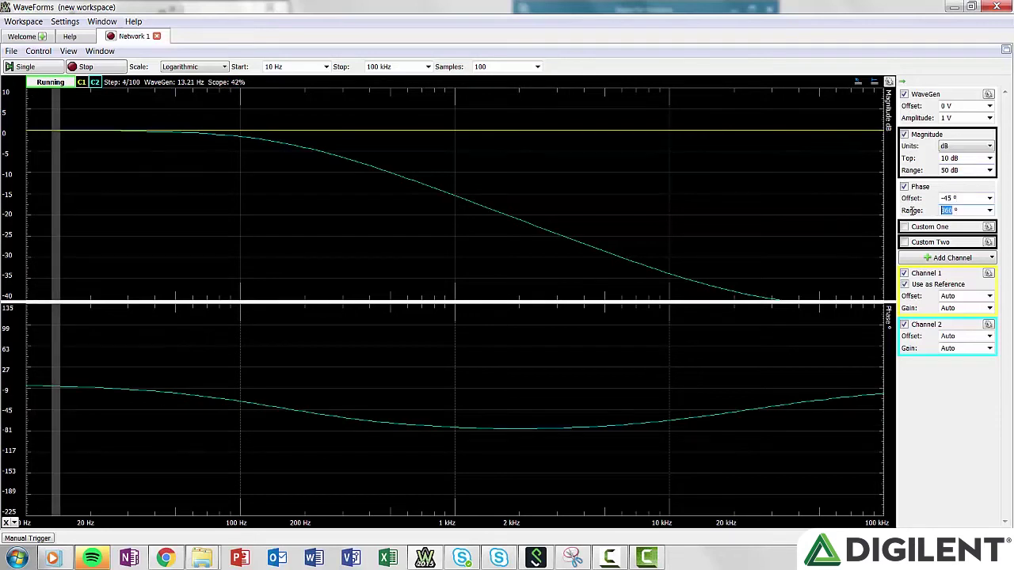
text(90)
key(Return)
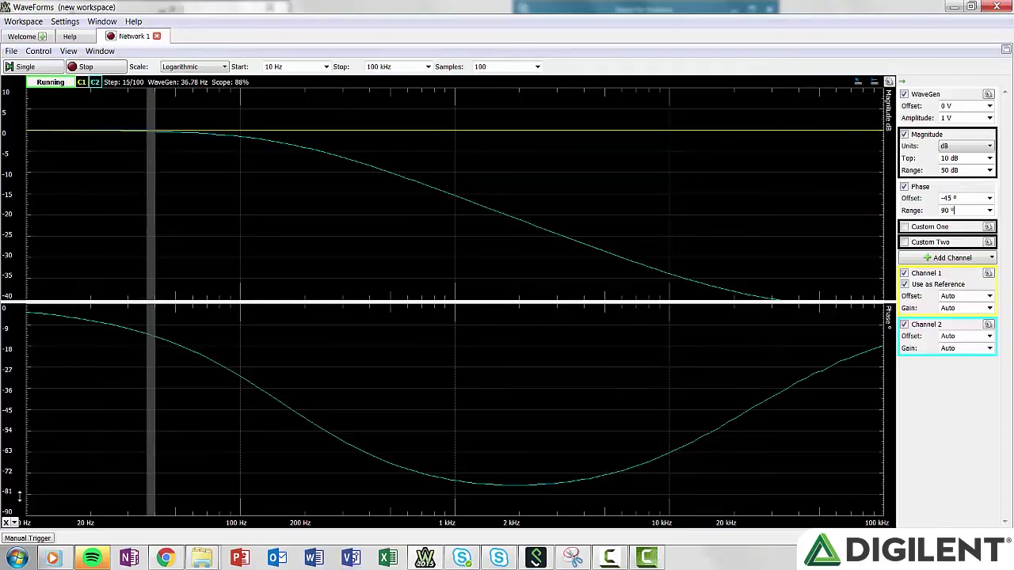
- Add a vertical cursor and drag it to 160.12 Hz, reading about -3.1 dB and -42.7°
click(8, 523)
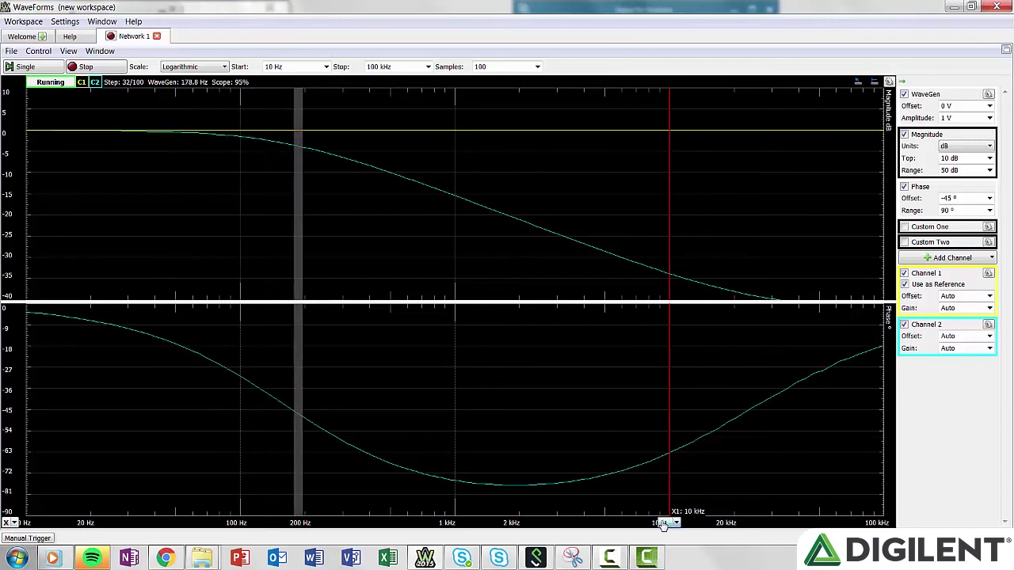
drag(663, 526, 281, 525)
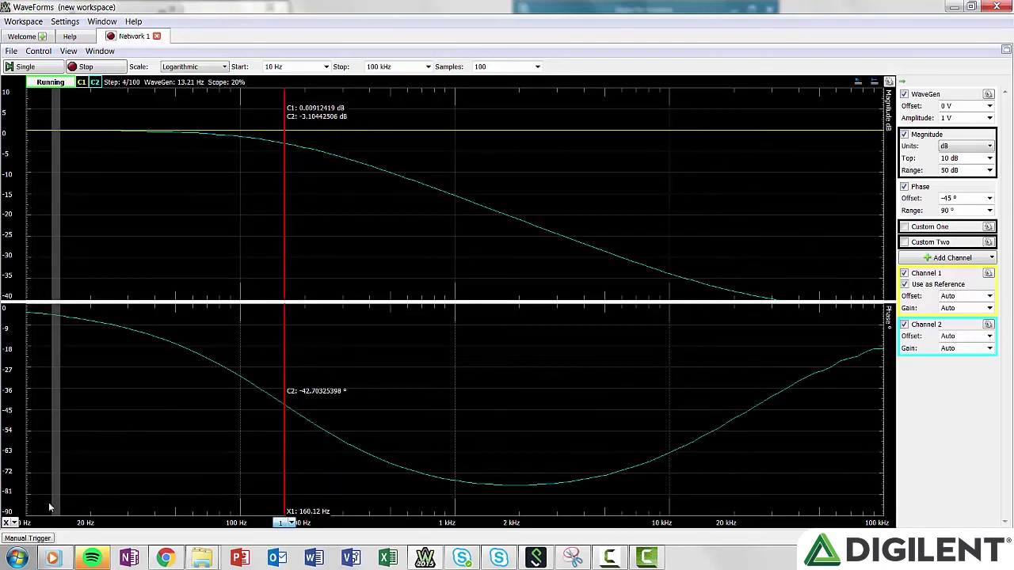
- Show the cursor table and add a delta cursor 1 decade up, at 1.6012 kHz
click(69, 51)
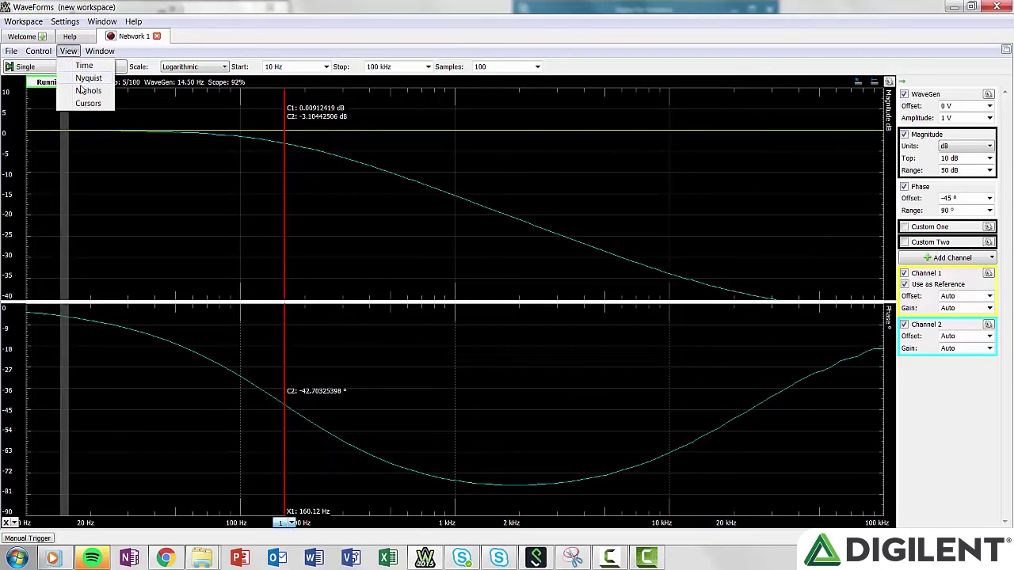
click(85, 104)
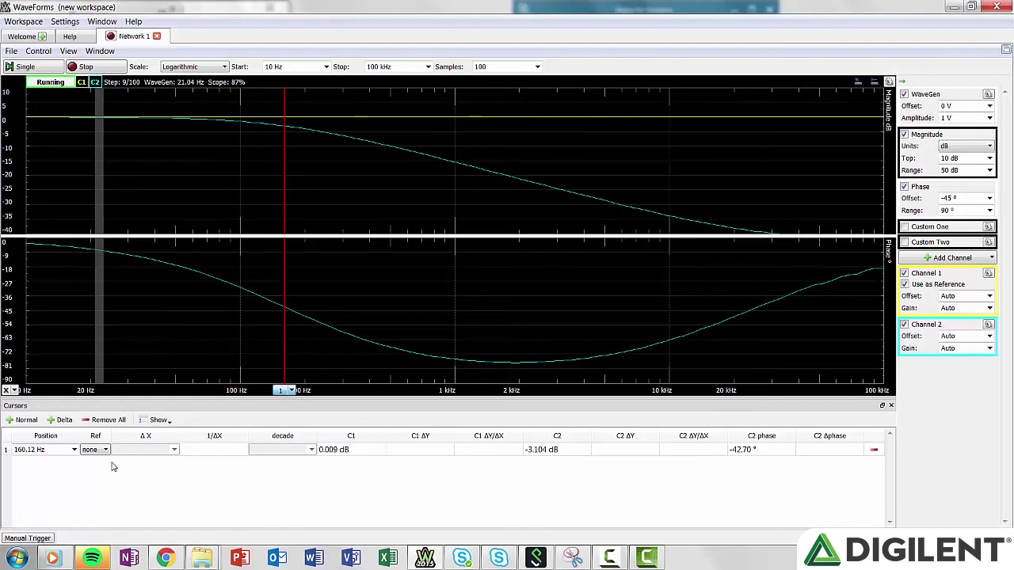
click(278, 492)
click(265, 462)
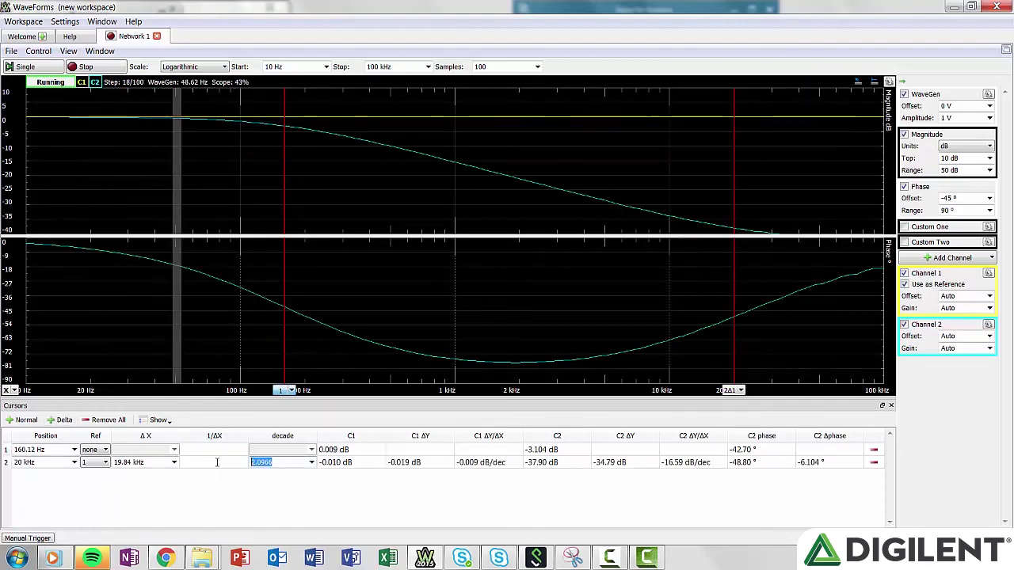
text(1)
key(Return)
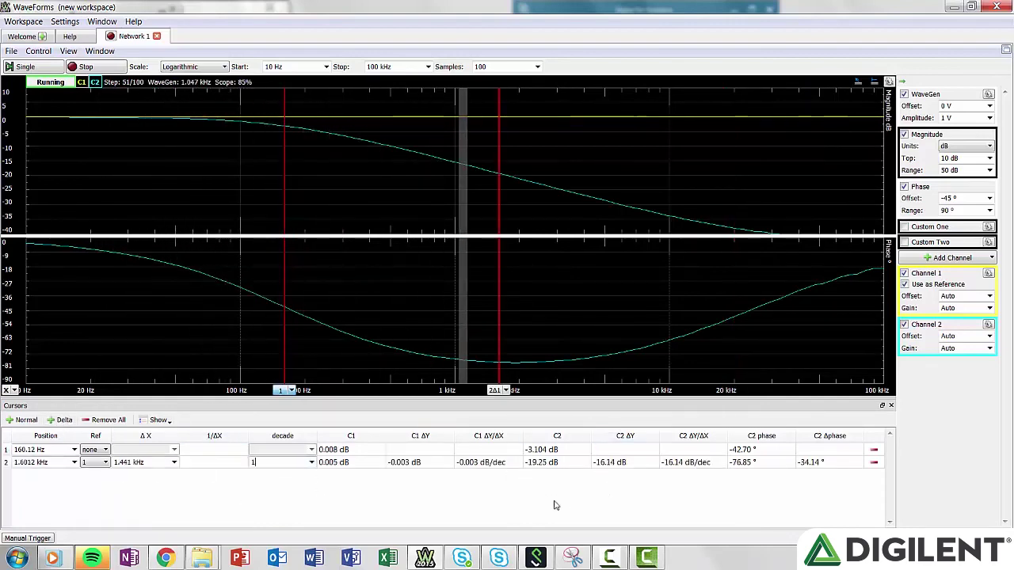